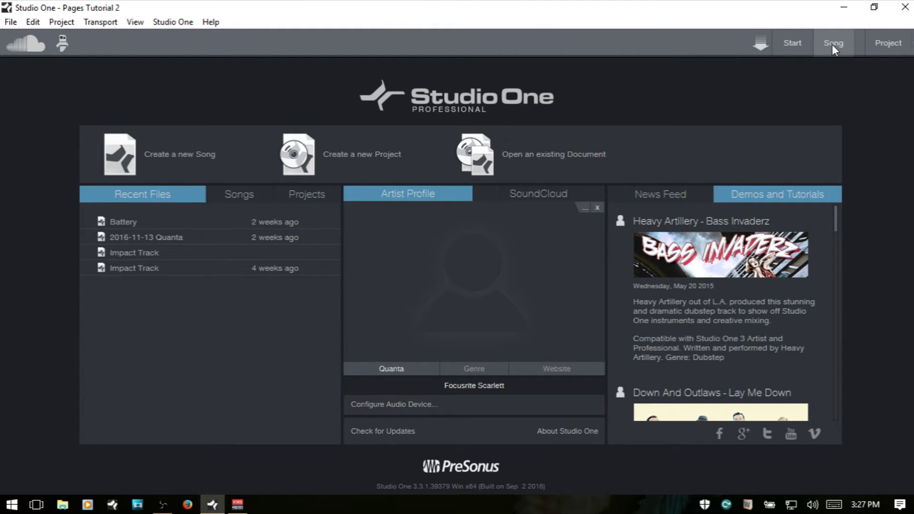
Start a new song and look through the Styles, Interfaces and User template tabs
{"action": "left_click", "coordinate": [185, 153]}
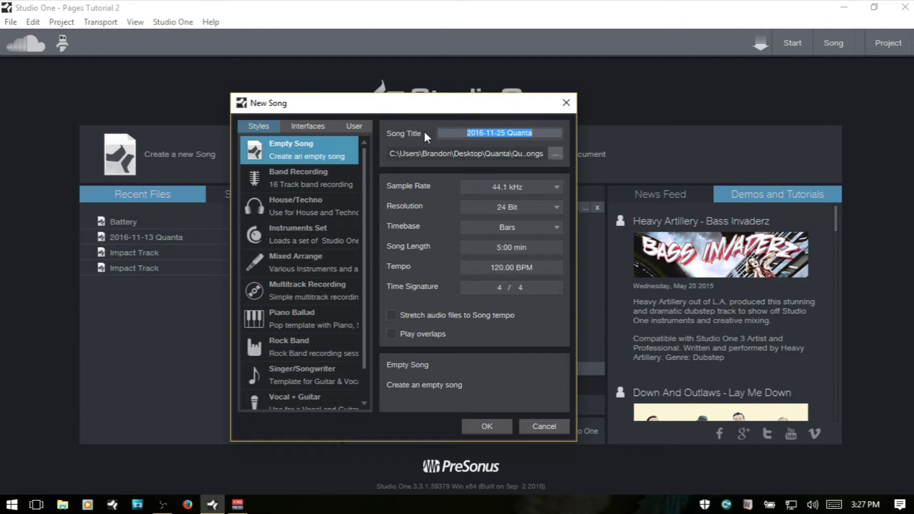
{"action": "left_click", "coordinate": [305, 127]}
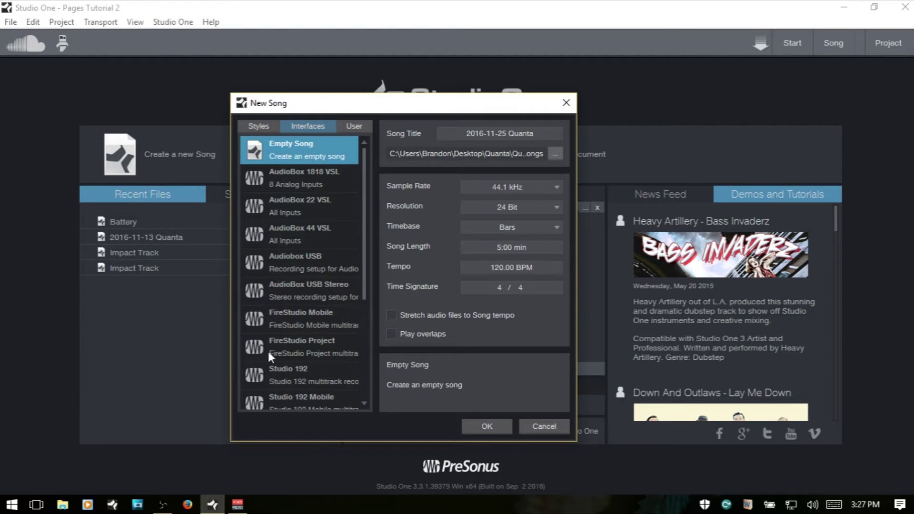
{"action": "left_click", "coordinate": [356, 127]}
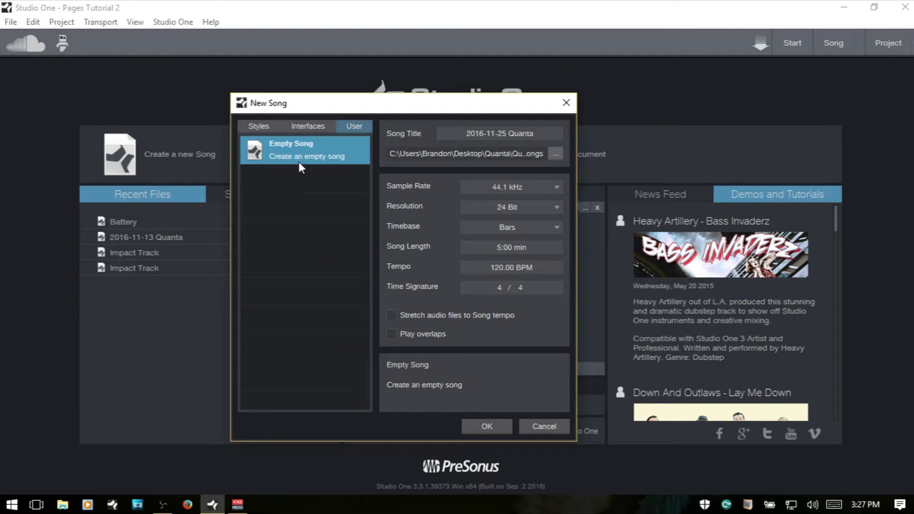
{"action": "left_click", "coordinate": [258, 125]}
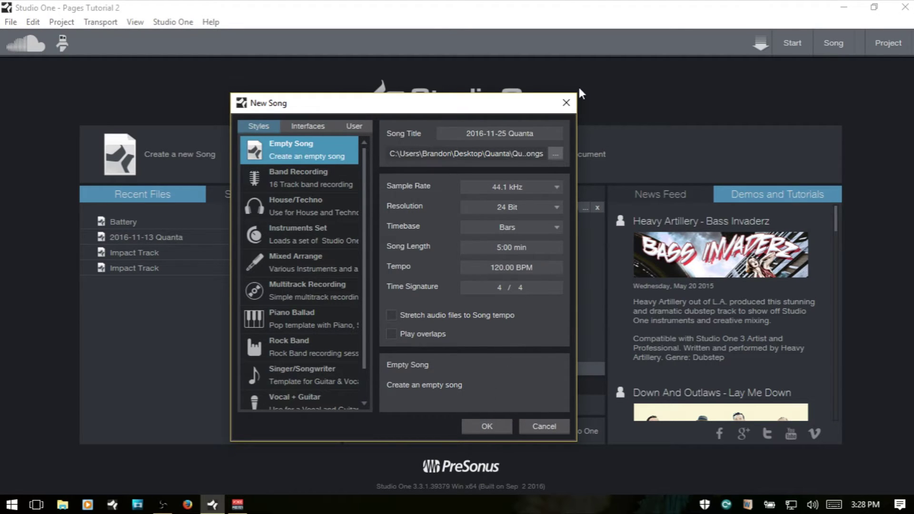
Keep Empty Song, set the song folder to Desktop, and create the song
{"action": "left_click", "coordinate": [555, 153]}
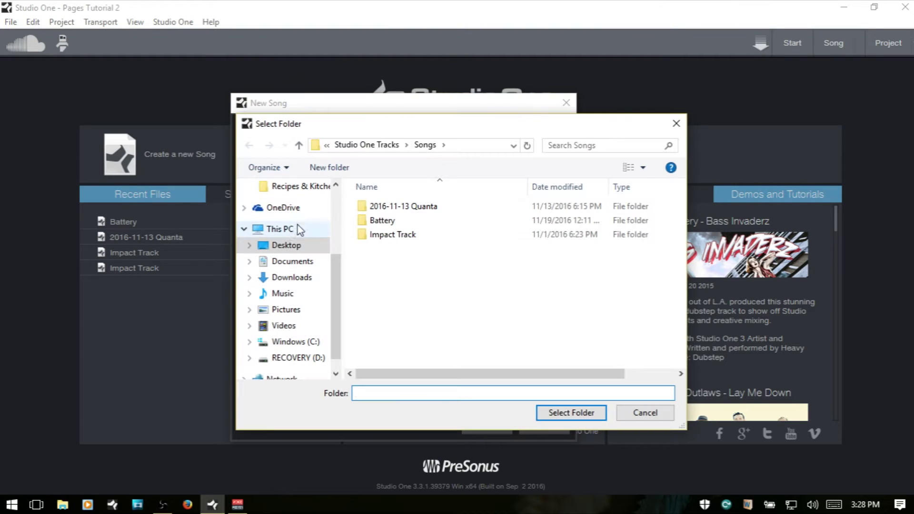
{"action": "left_click", "coordinate": [288, 245]}
{"action": "left_click", "coordinate": [569, 412]}
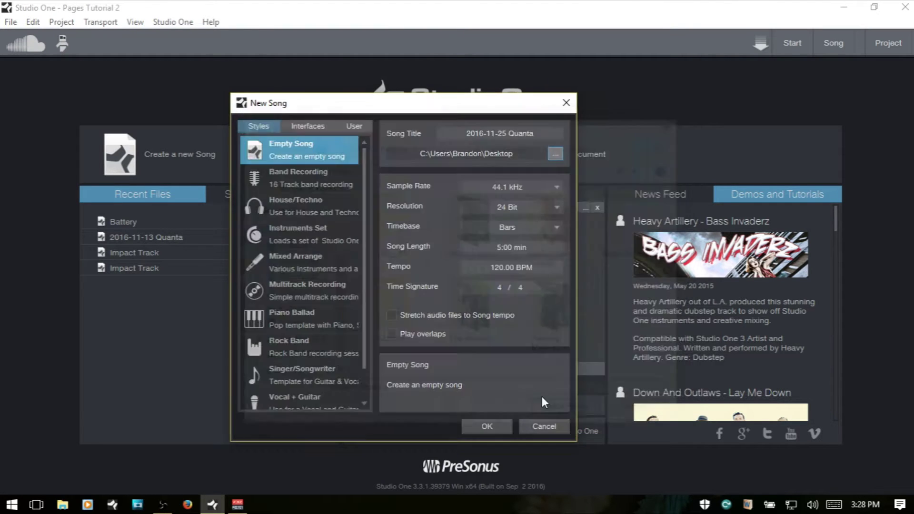
{"action": "left_click", "coordinate": [486, 429]}
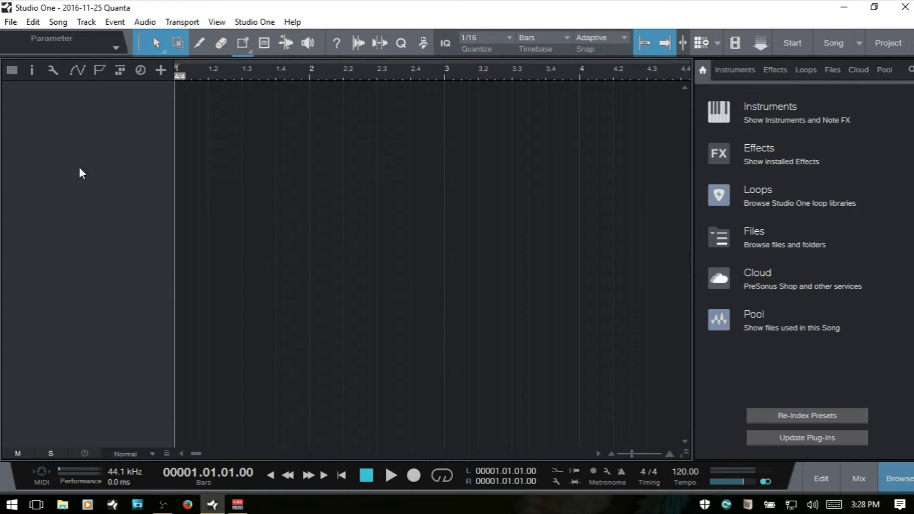
Add a mono Audio track named Kong, with Mic 1 as its input, from the Add Tracks dialog
{"action": "double_click", "coordinate": [96, 250]}
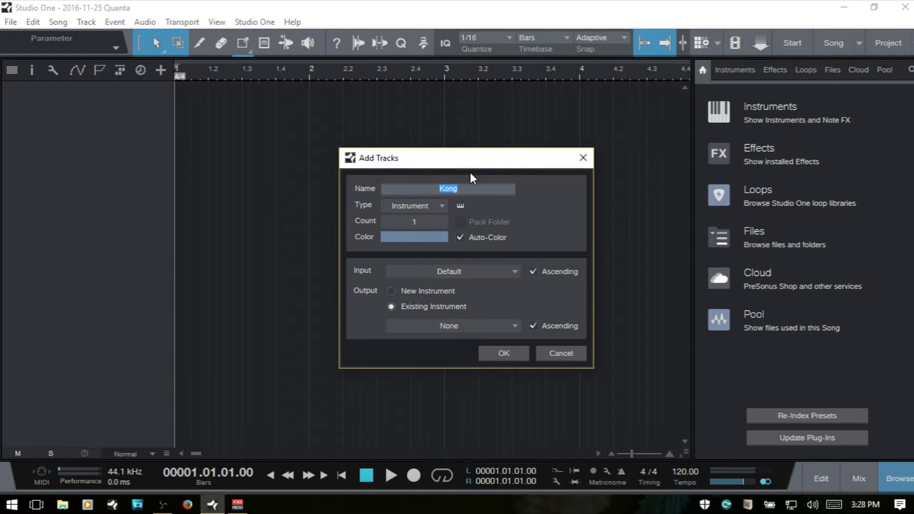
{"action": "left_click", "coordinate": [432, 206]}
{"action": "left_click", "coordinate": [418, 219]}
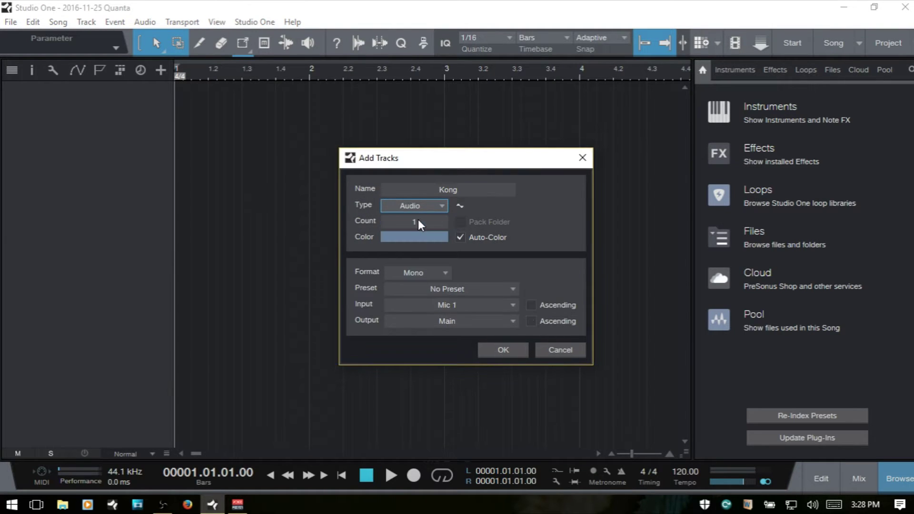
{"action": "left_click", "coordinate": [410, 207]}
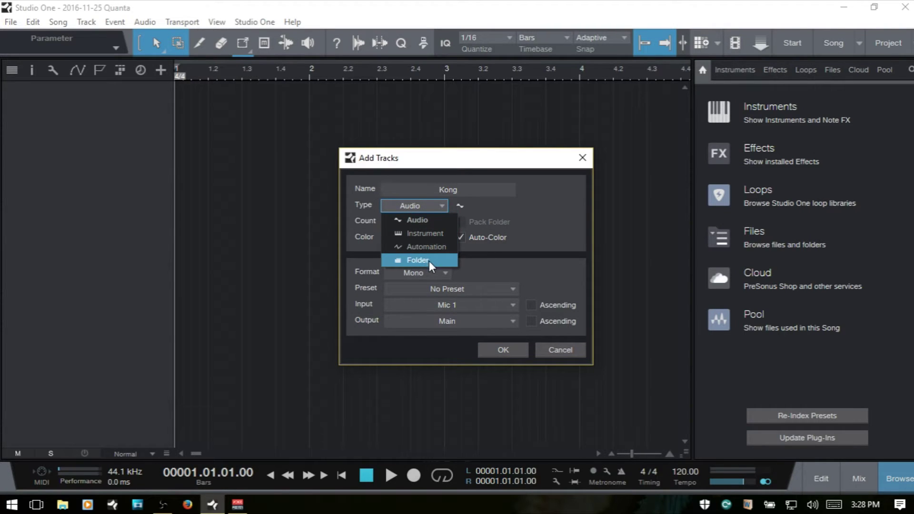
{"action": "left_click", "coordinate": [437, 205]}
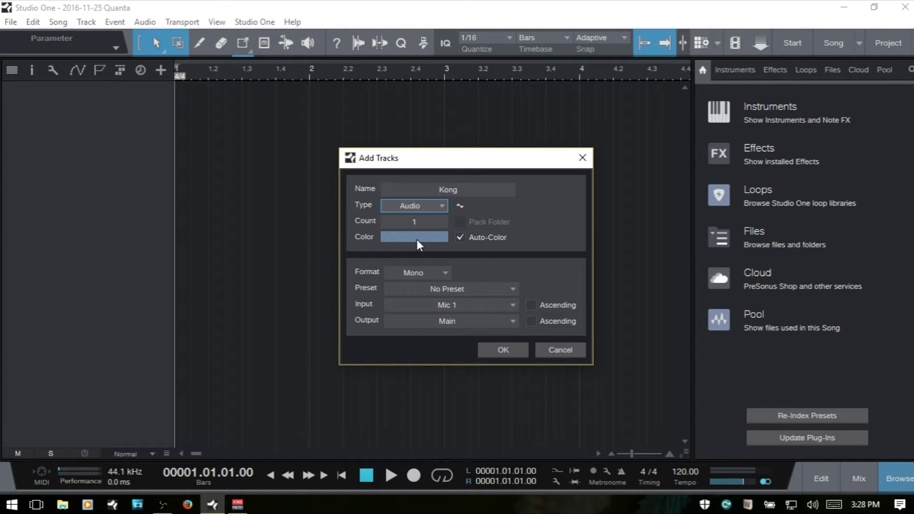
{"action": "left_click", "coordinate": [446, 274]}
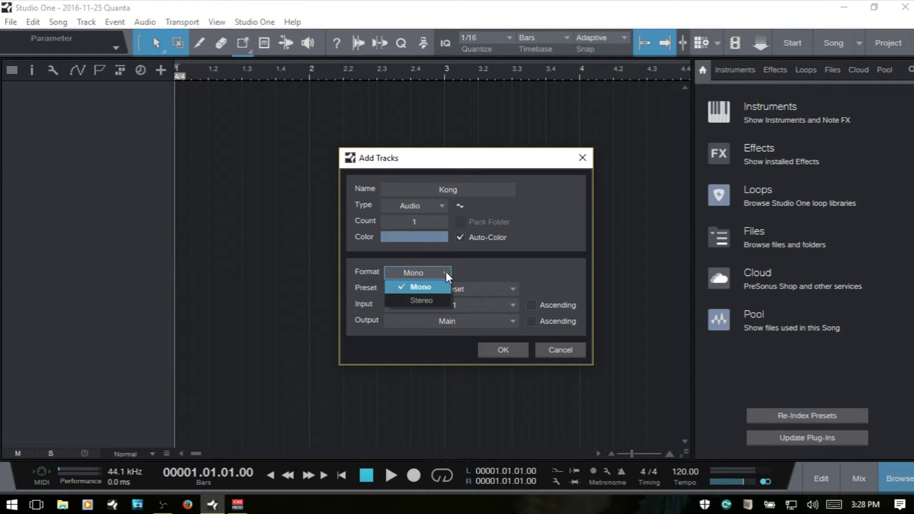
{"action": "left_click", "coordinate": [497, 270]}
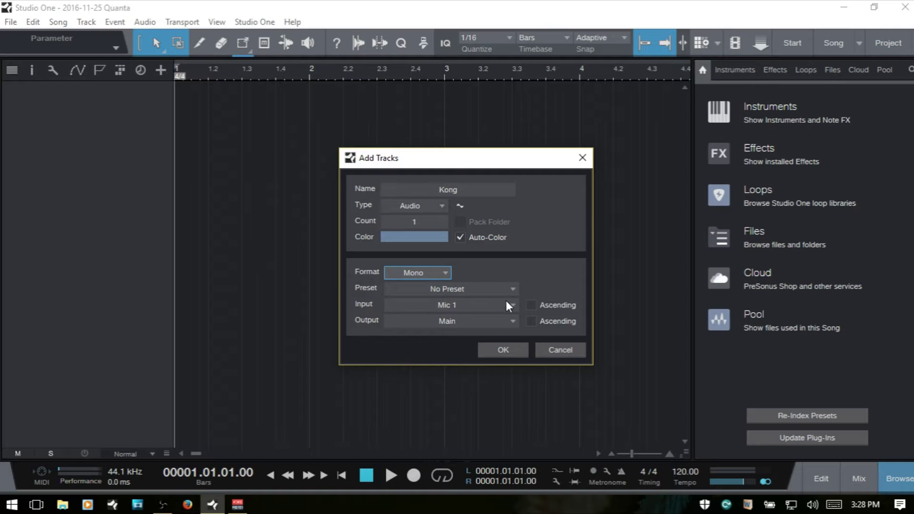
{"action": "left_click", "coordinate": [505, 350]}
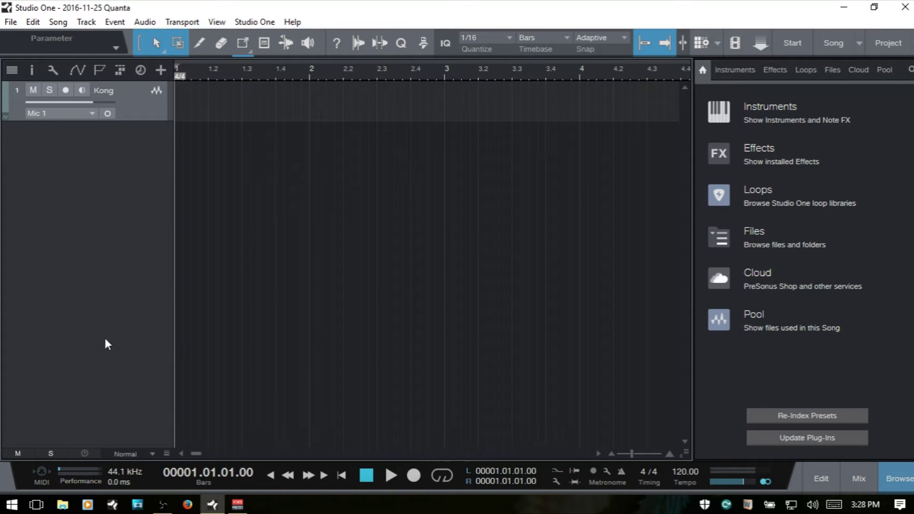
Try the Medium and Large track heights, then return the Kong track to Medium
{"action": "left_click", "coordinate": [149, 452]}
{"action": "left_click", "coordinate": [141, 416]}
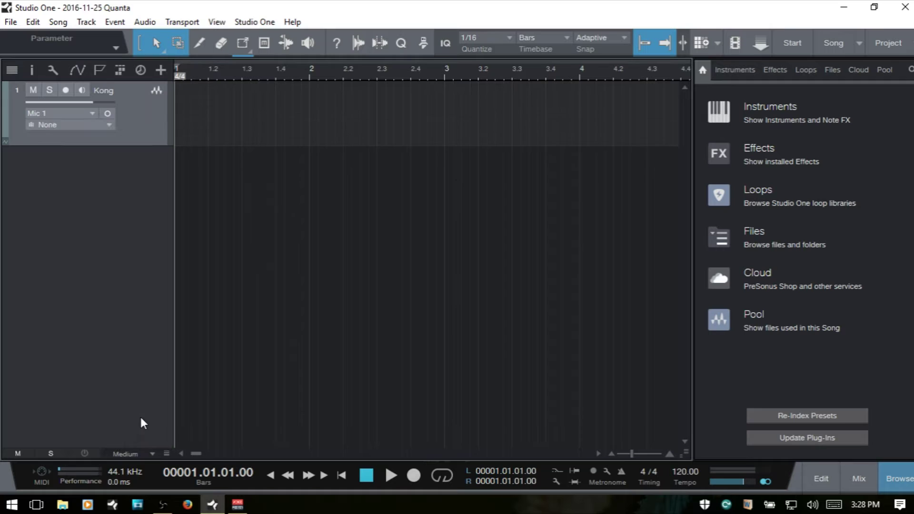
{"action": "left_click", "coordinate": [153, 452]}
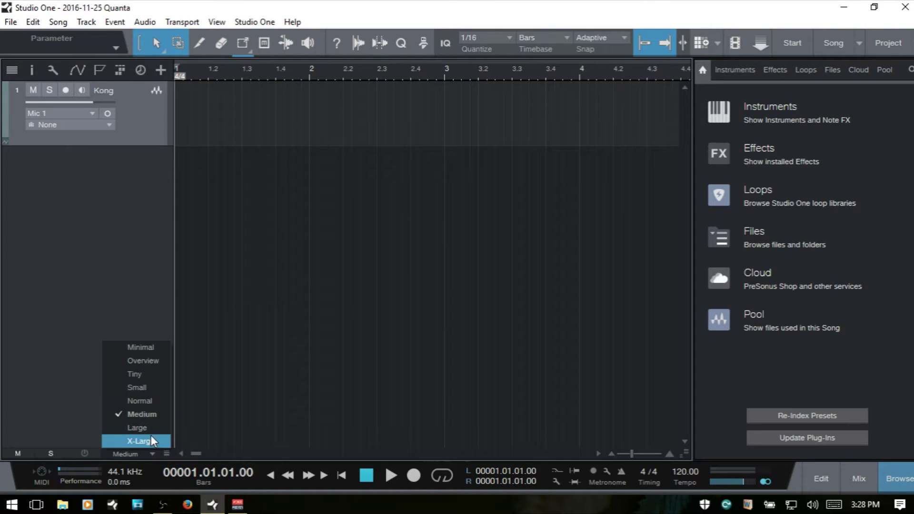
{"action": "left_click", "coordinate": [149, 428]}
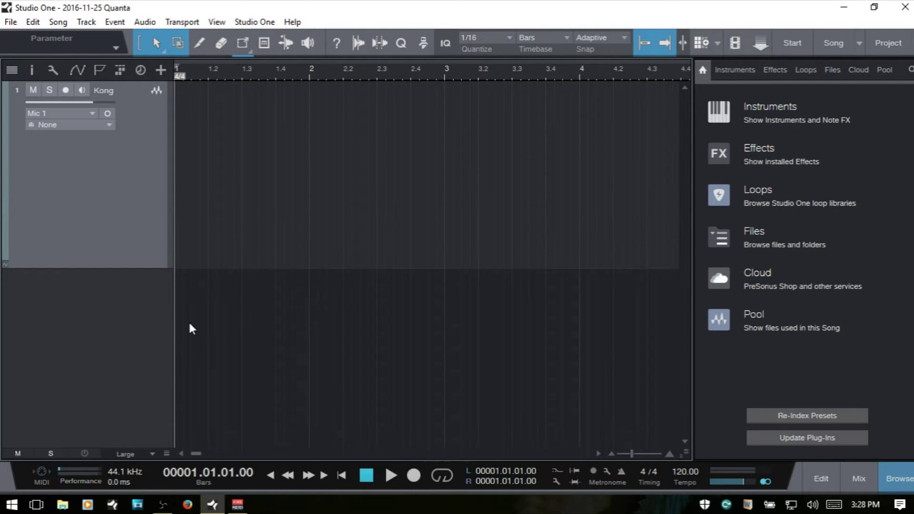
{"action": "key", "text": "shift+w"}
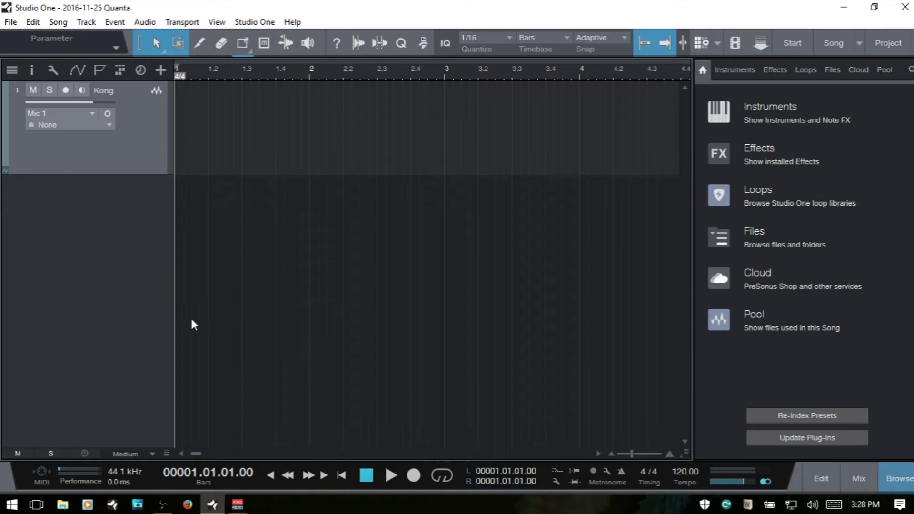
Show the Inspector and the Track List, then hide both again
{"action": "key", "text": "F4"}
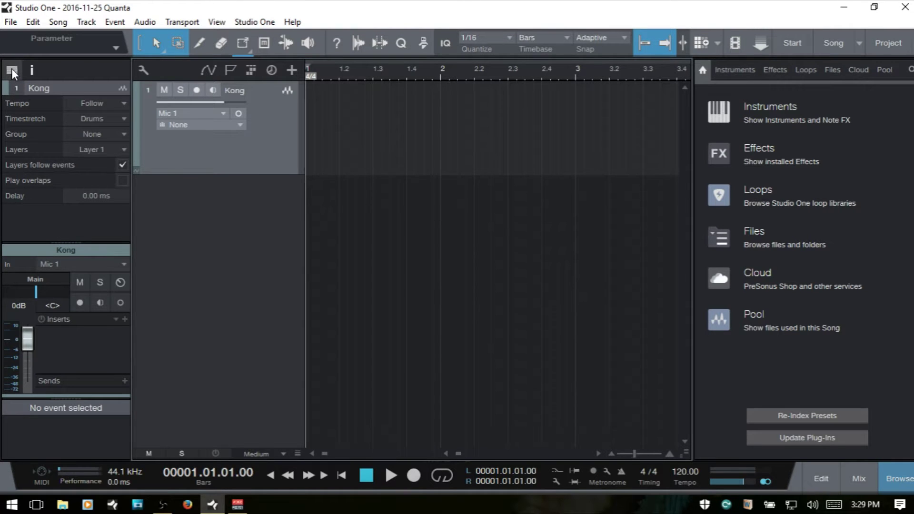
{"action": "left_click", "coordinate": [13, 72]}
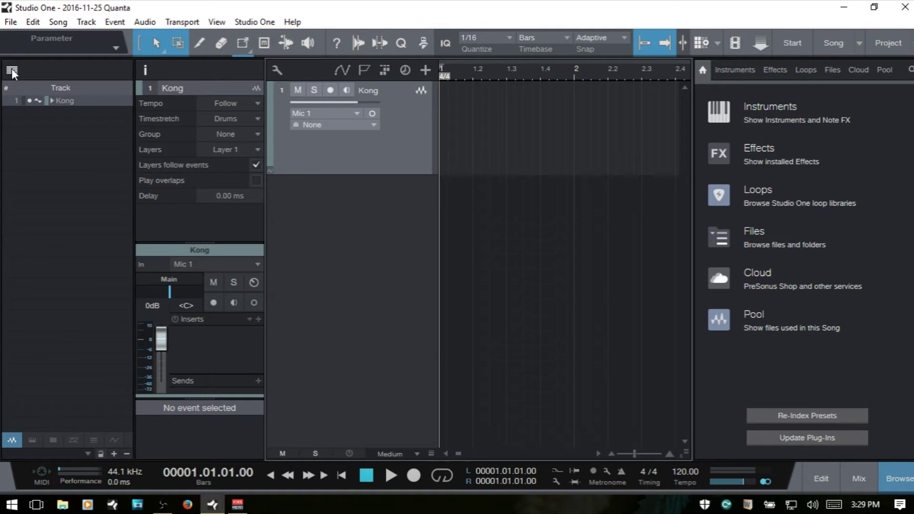
{"action": "left_click", "coordinate": [16, 72]}
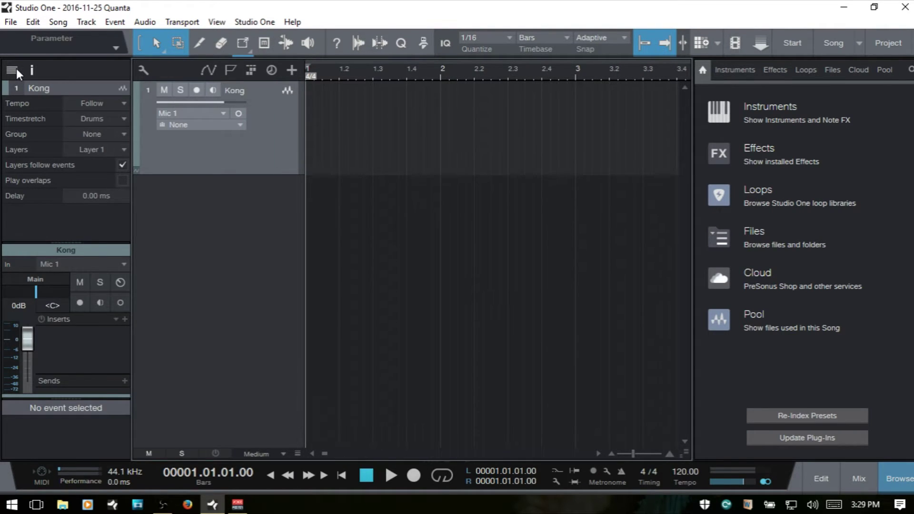
{"action": "key", "text": "F4"}
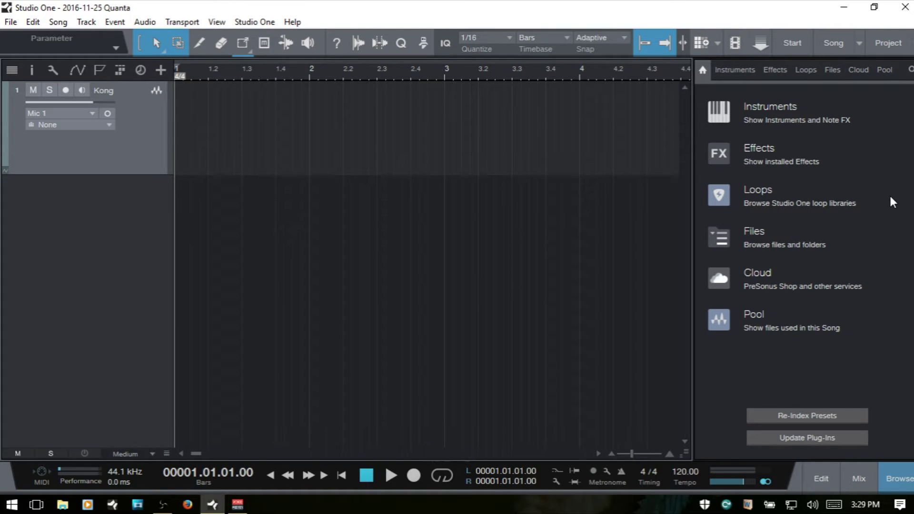
Browse the Instruments, Effects, Loops, Files and Pool pages, then hide the browser with F5
{"action": "key", "text": "F5"}
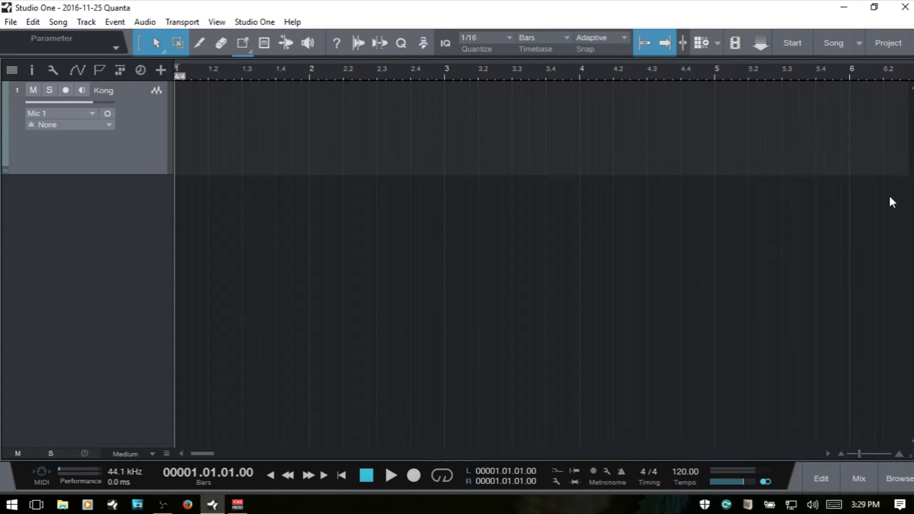
{"action": "key", "text": "F5"}
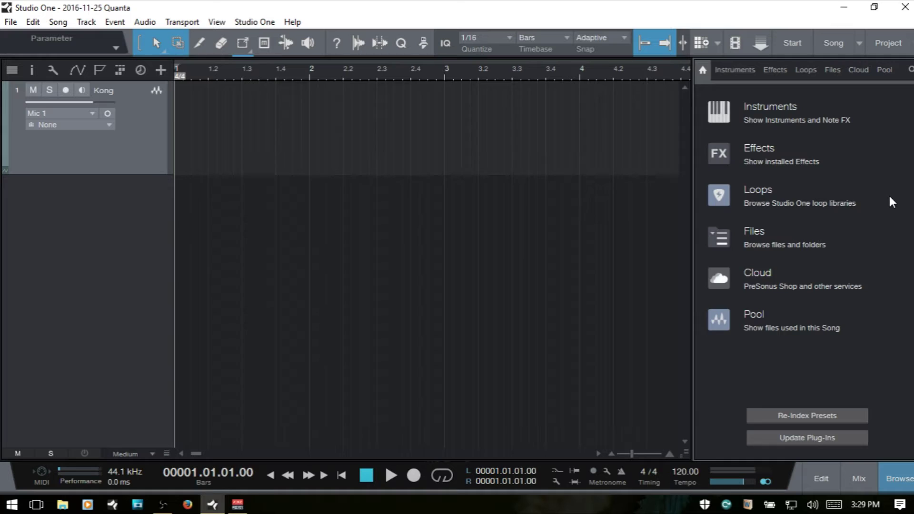
{"action": "key", "text": "F6"}
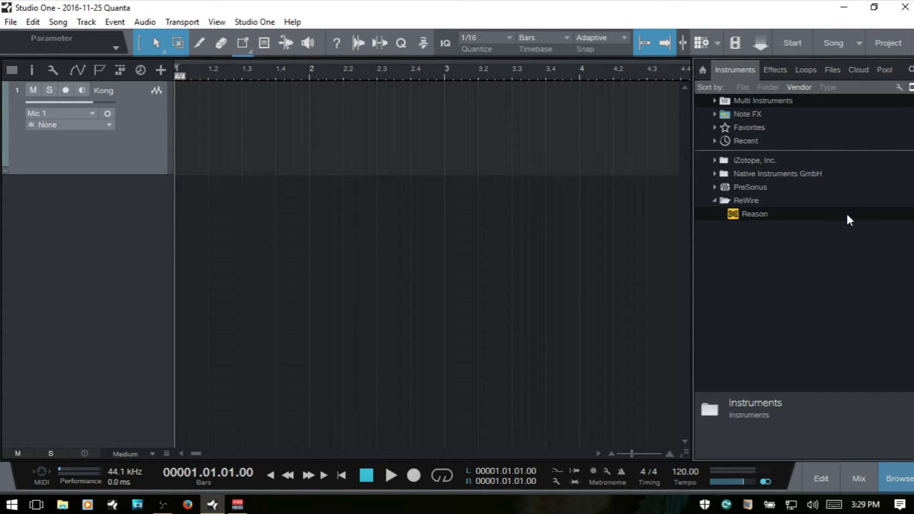
{"action": "key", "text": "F7"}
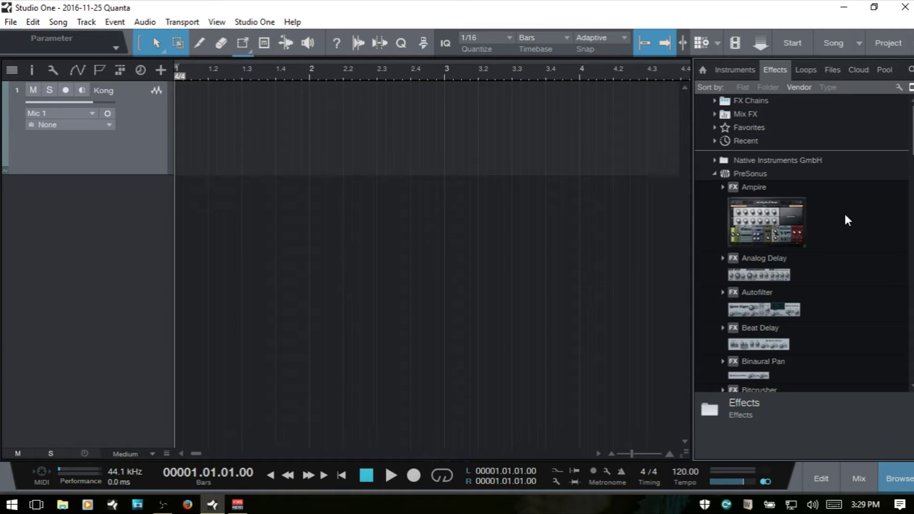
{"action": "key", "text": "F8"}
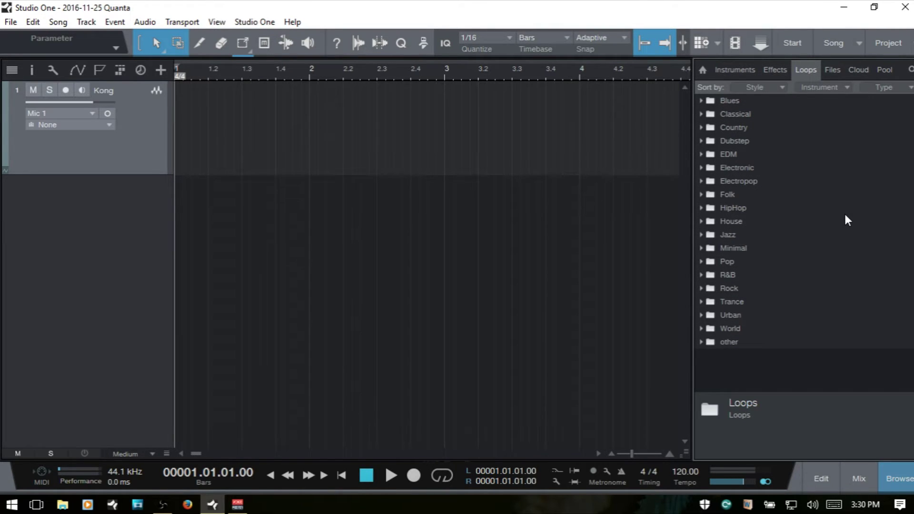
{"action": "key", "text": "F8"}
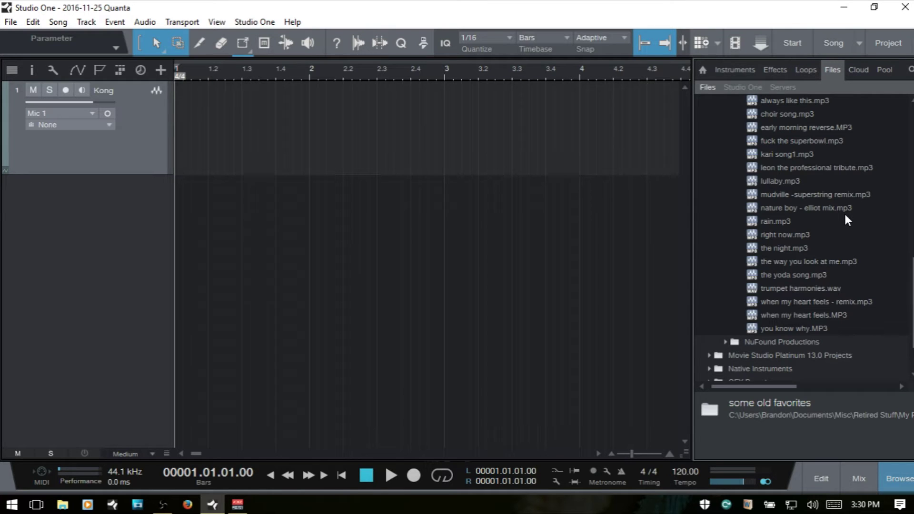
{"action": "key", "text": "F8"}
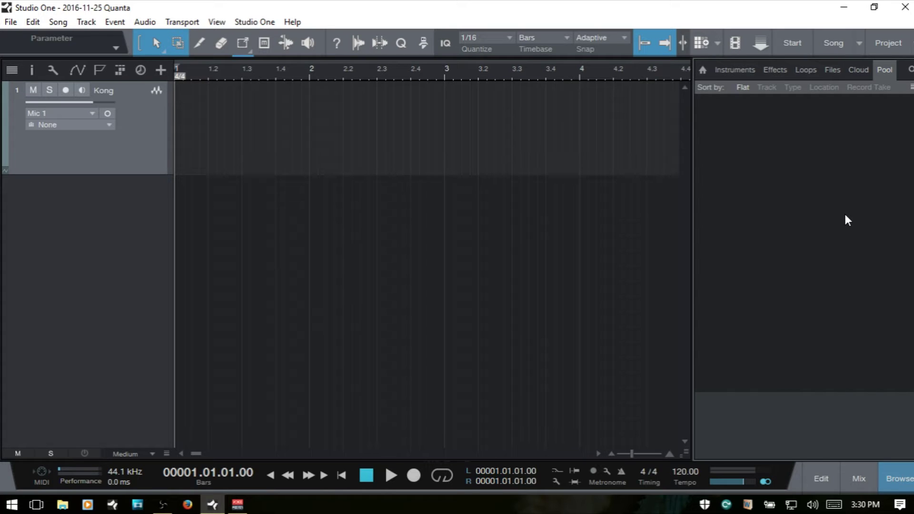
{"action": "key", "text": "F5"}
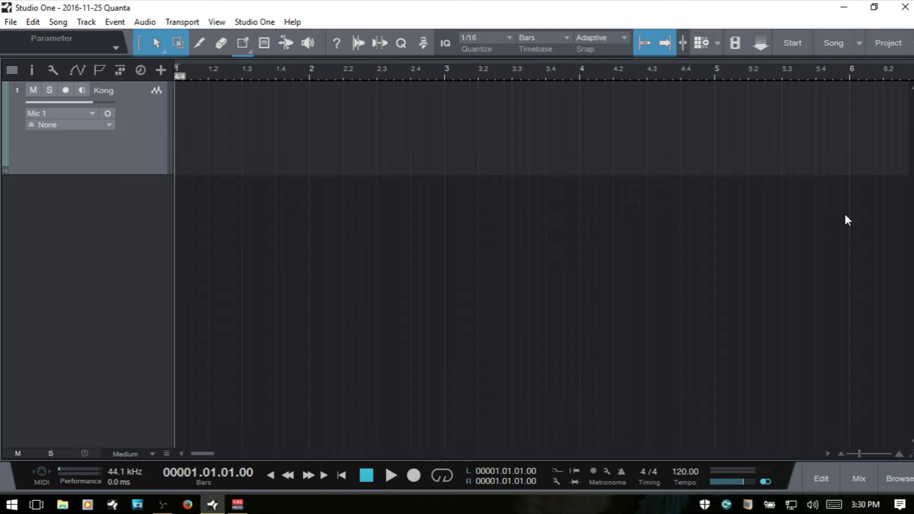
{"action": "key", "text": "F2"}
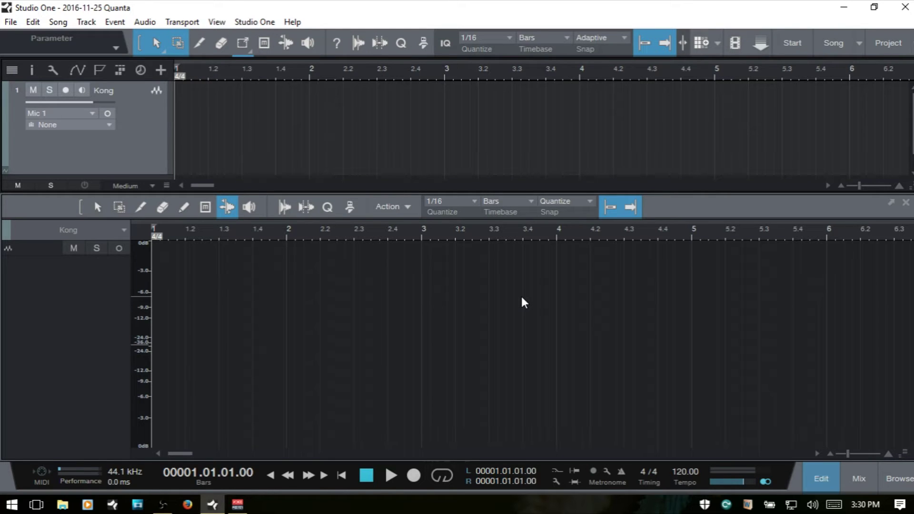
{"action": "key", "text": "F2"}
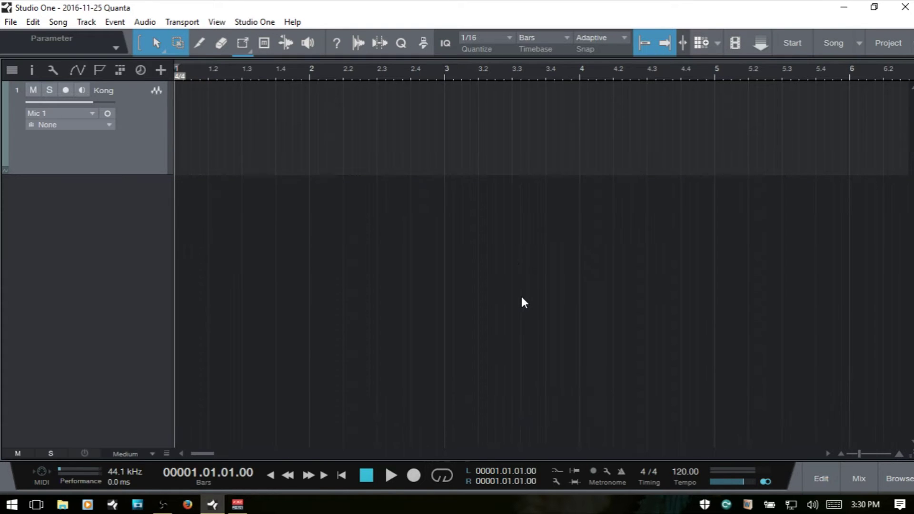
{"action": "key", "text": "F3"}
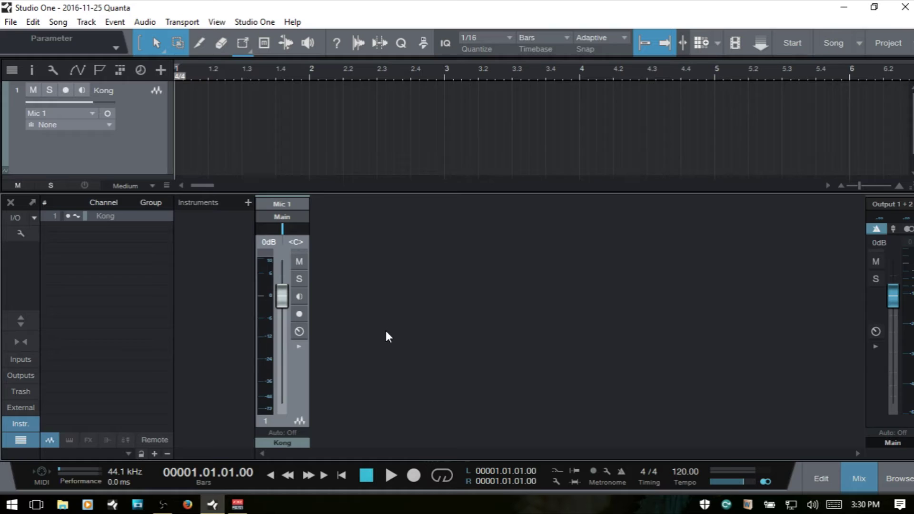
{"action": "key", "text": "F3"}
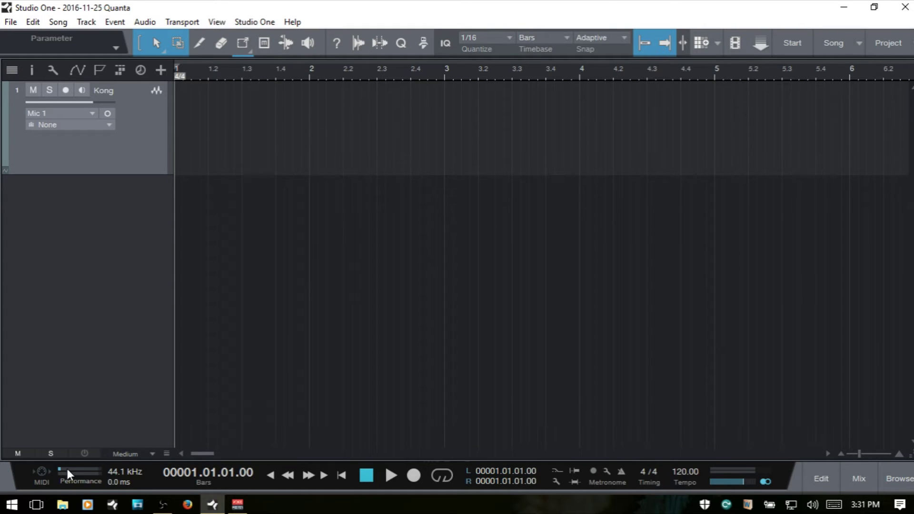
Open the MIDI Monitor from the transport, then close it again
{"action": "left_click", "coordinate": [42, 471]}
{"action": "left_click", "coordinate": [42, 471]}
{"action": "left_click", "coordinate": [42, 471]}
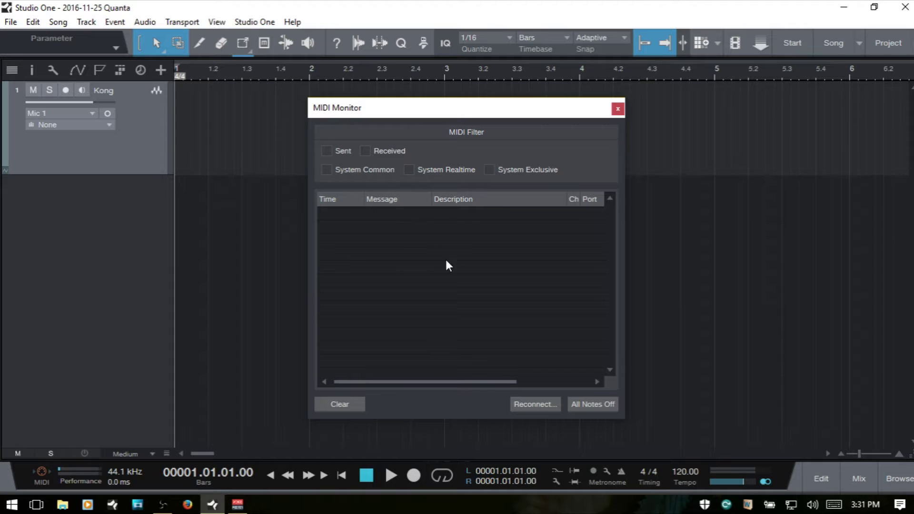
{"action": "left_click", "coordinate": [617, 109]}
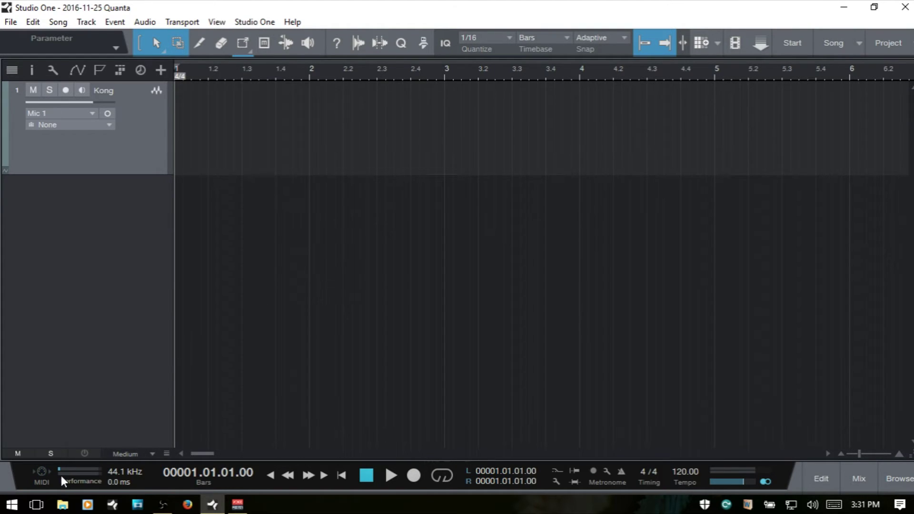
Check per-device CPU usage in the Performance Monitor, close it, then play and stop near bar 2
{"action": "left_click", "coordinate": [79, 481]}
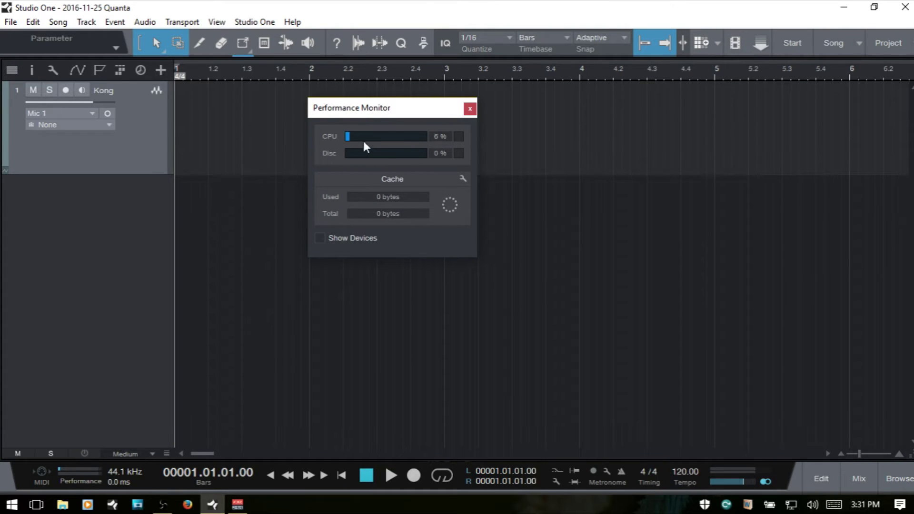
{"action": "left_click", "coordinate": [320, 238]}
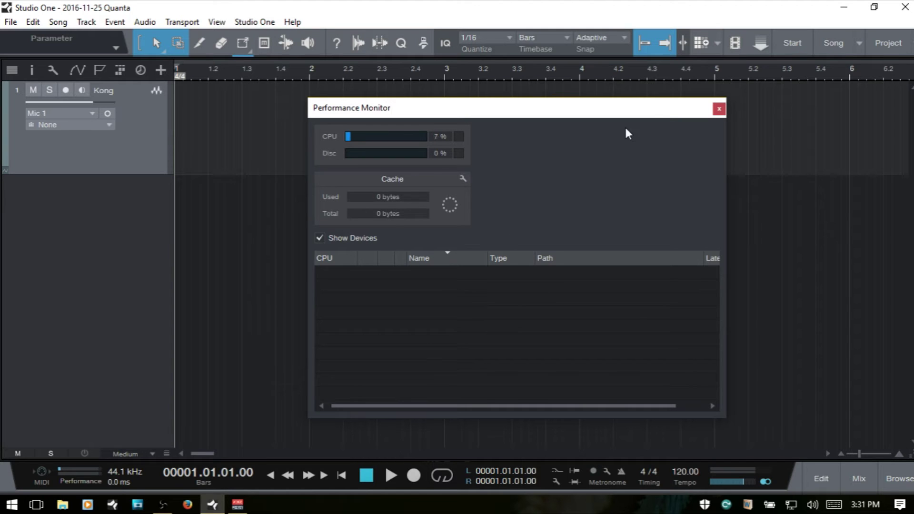
{"action": "left_click", "coordinate": [321, 238]}
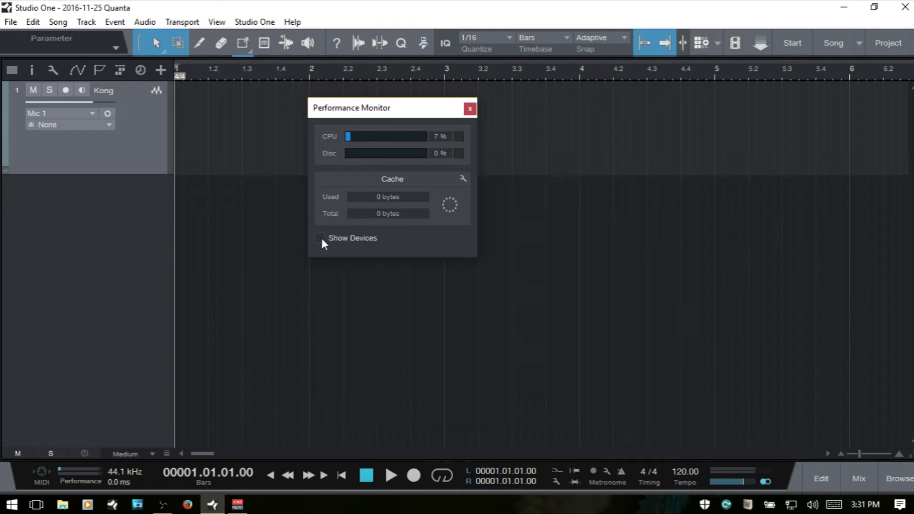
{"action": "left_click", "coordinate": [469, 110]}
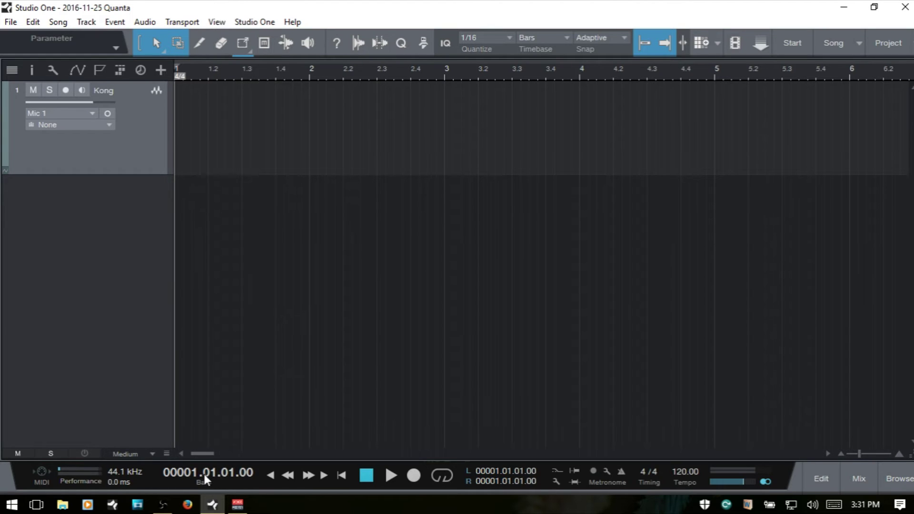
{"action": "key", "text": "space"}
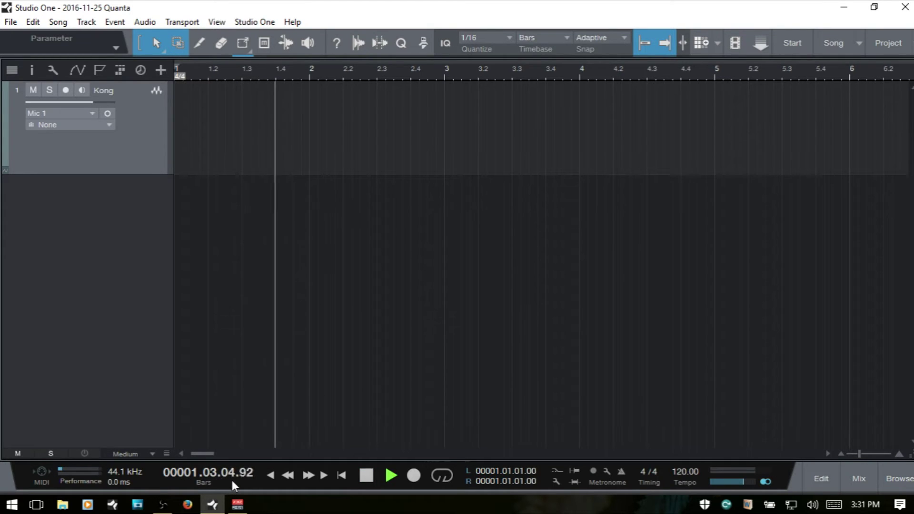
{"action": "key", "text": "space"}
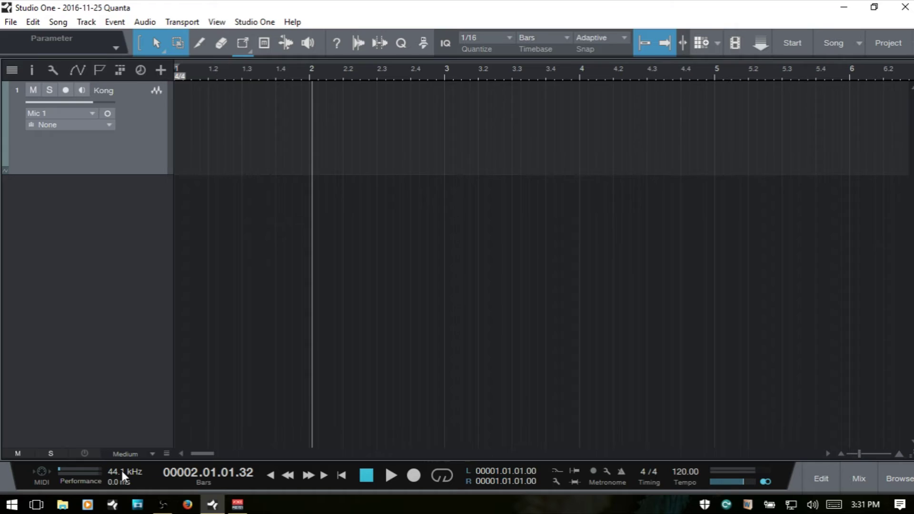
{"action": "left_click", "coordinate": [122, 472]}
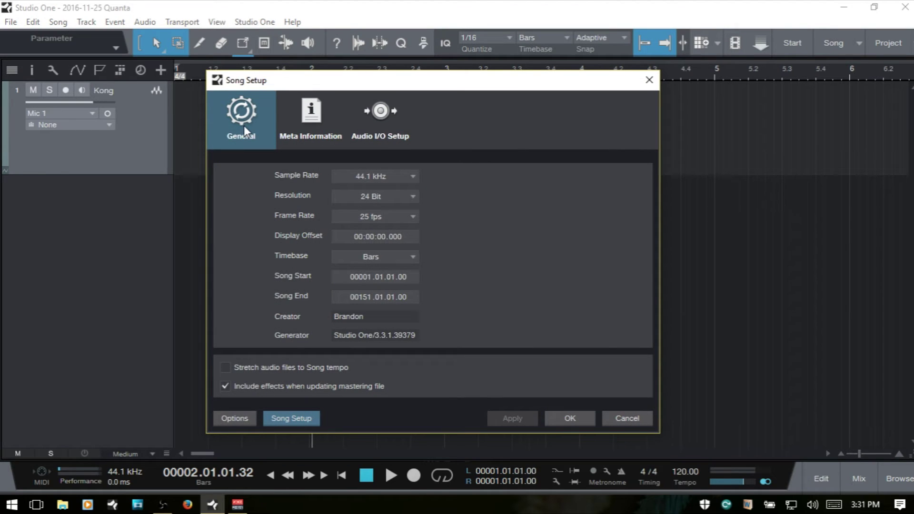
{"action": "left_click", "coordinate": [233, 419]}
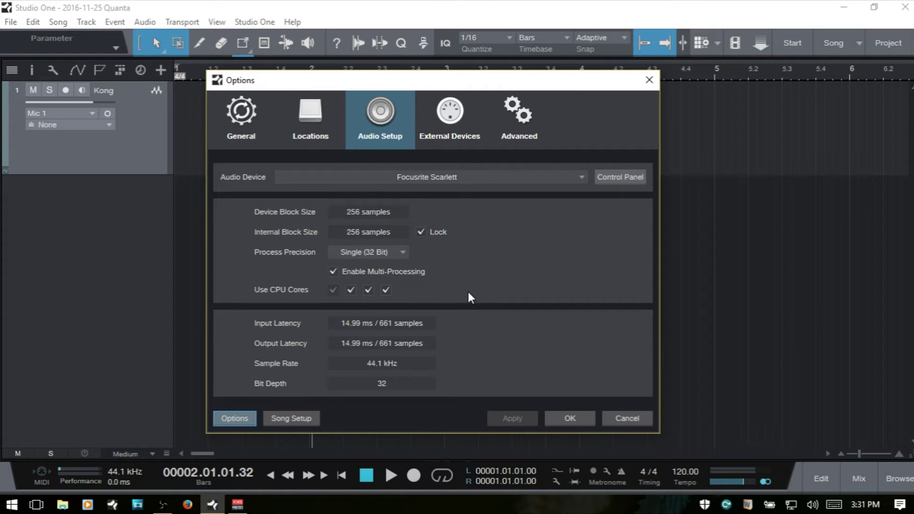
{"action": "left_click", "coordinate": [614, 417]}
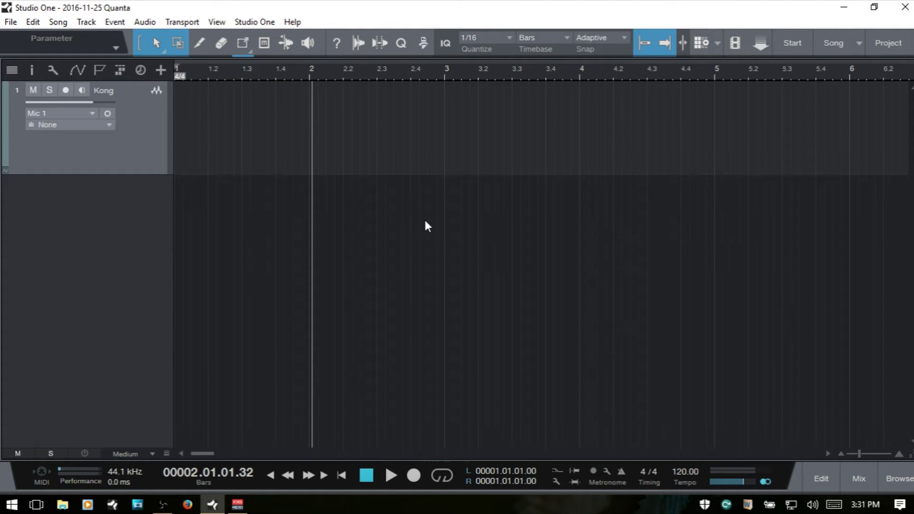
Set a bar 1–3 loop range, turn looping on then off, and show the recording options
{"action": "left_click", "coordinate": [444, 76], "text": "alt"}
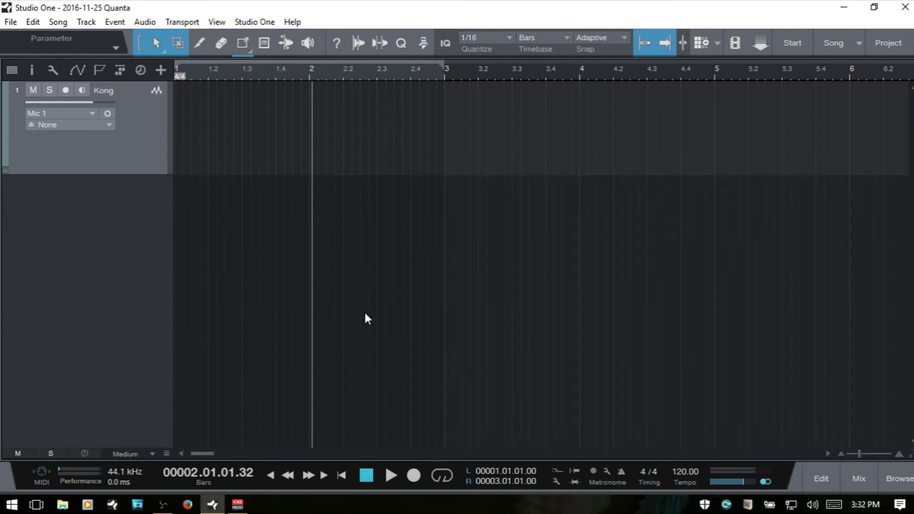
{"action": "key", "text": "KP_Divide"}
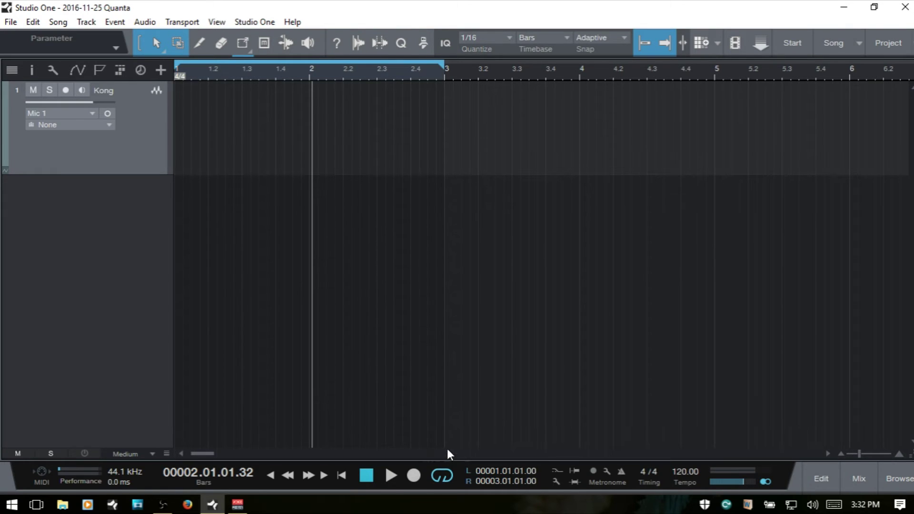
{"action": "left_click", "coordinate": [448, 478]}
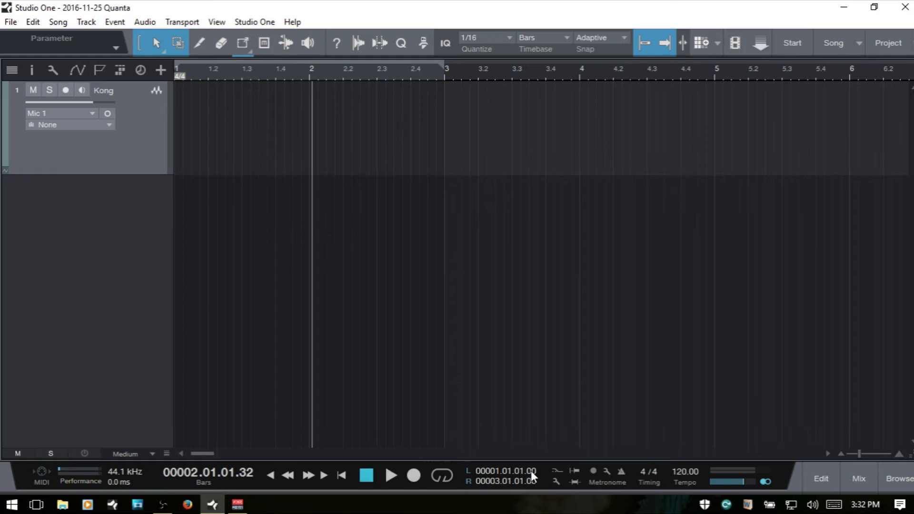
{"action": "left_click", "coordinate": [556, 481]}
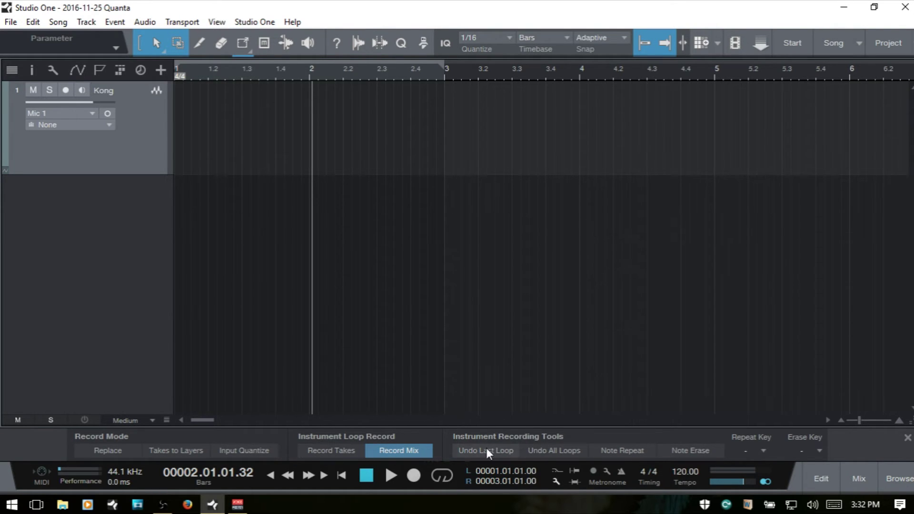
Hide the recording options, then open and close Metronome Setup
{"action": "left_click", "coordinate": [555, 482]}
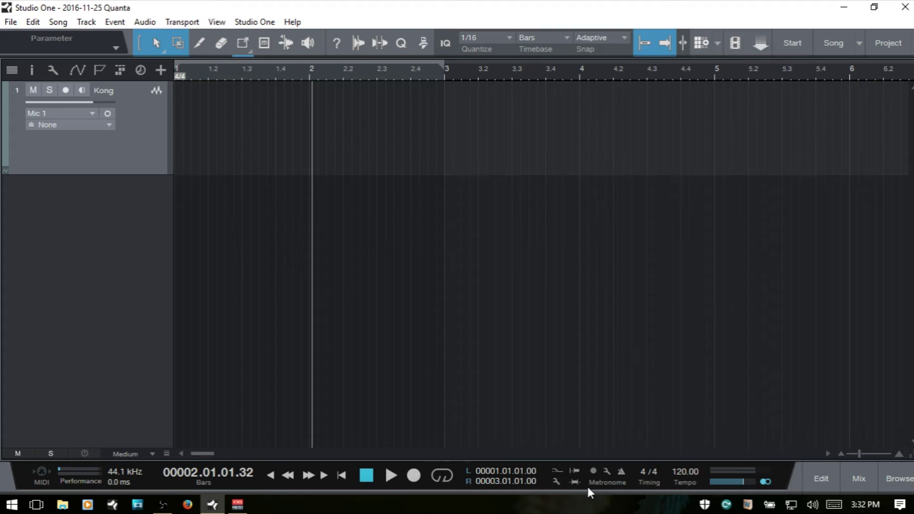
{"action": "left_click", "coordinate": [607, 470]}
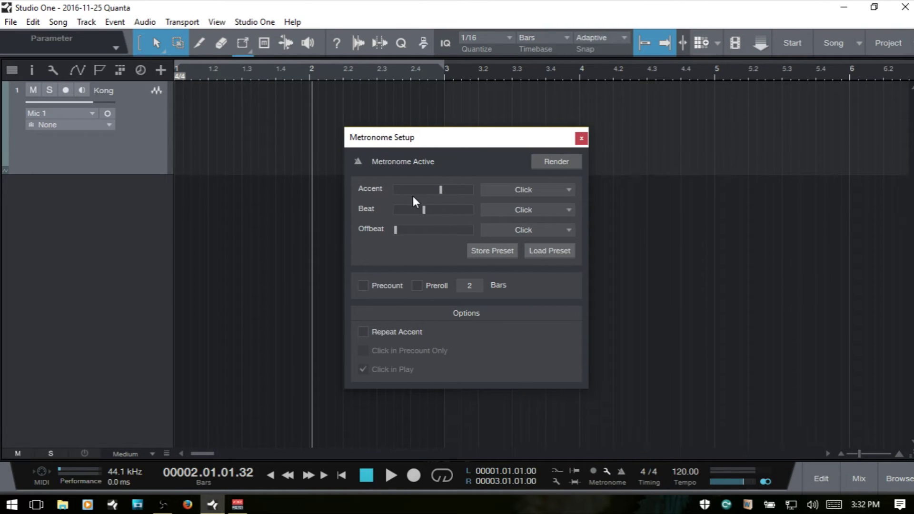
{"action": "left_click", "coordinate": [581, 139]}
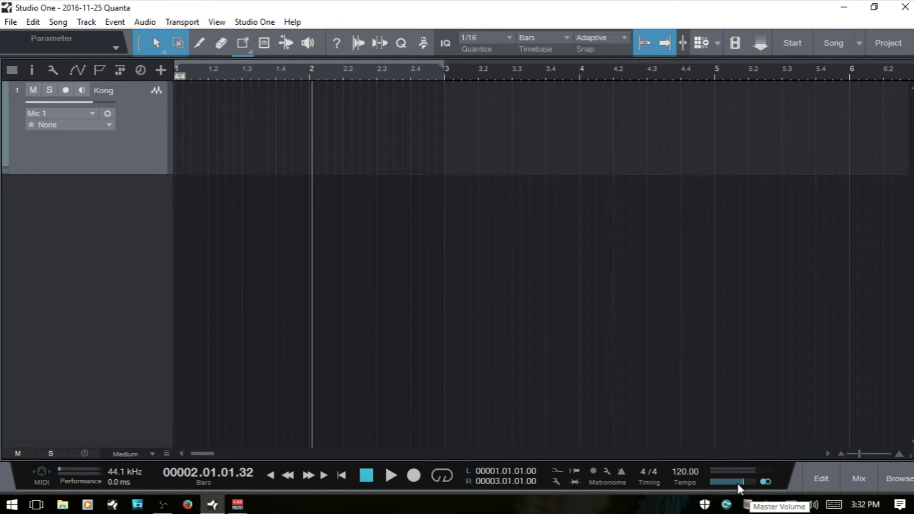
{"action": "key", "text": "F3"}
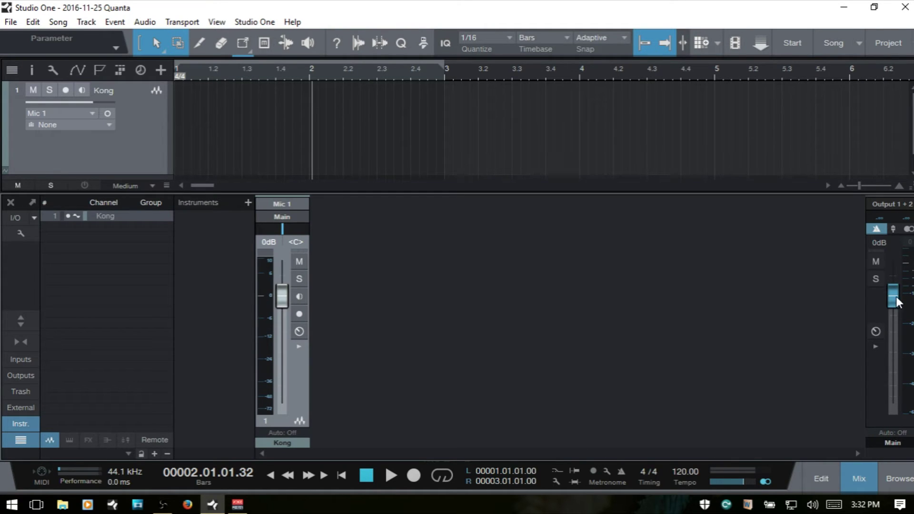
{"action": "left_click_drag", "start_coordinate": [893, 296], "coordinate": [895, 357]}
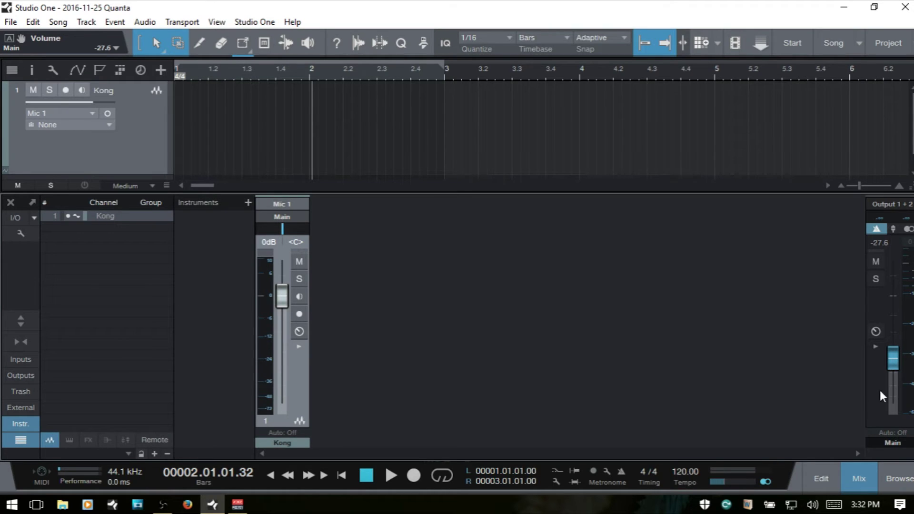
{"action": "left_click", "coordinate": [893, 366], "text": "alt"}
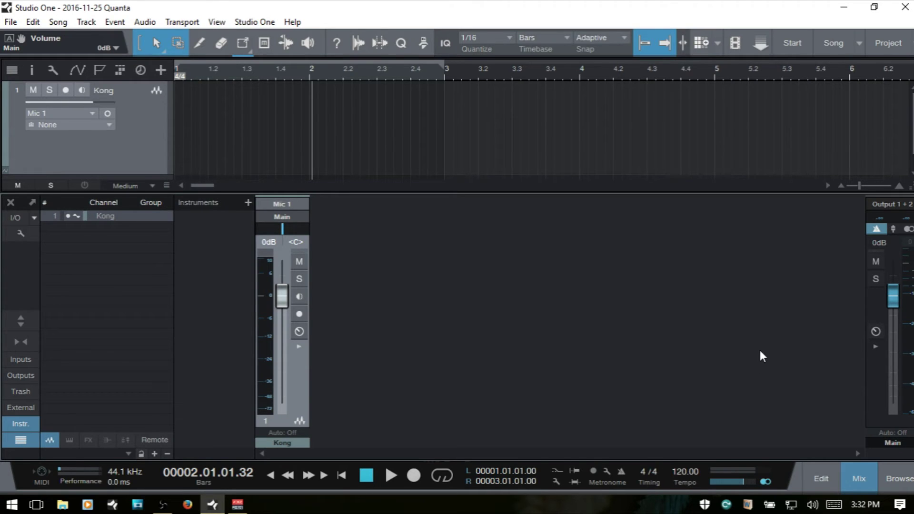
{"action": "key", "text": "F3"}
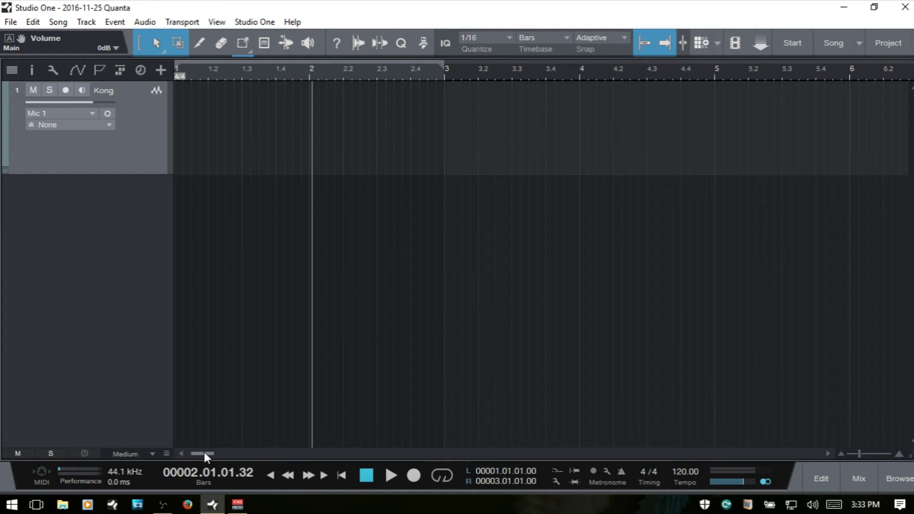
Zoom the timeline in around bar 2, then back out to show bars 1–8
{"action": "mouse_move", "coordinate": [204, 452]}
{"action": "left_mouse_down"}
{"action": "mouse_move", "coordinate": [432, 454]}
{"action": "mouse_move", "coordinate": [198, 453]}
{"action": "left_mouse_up"}
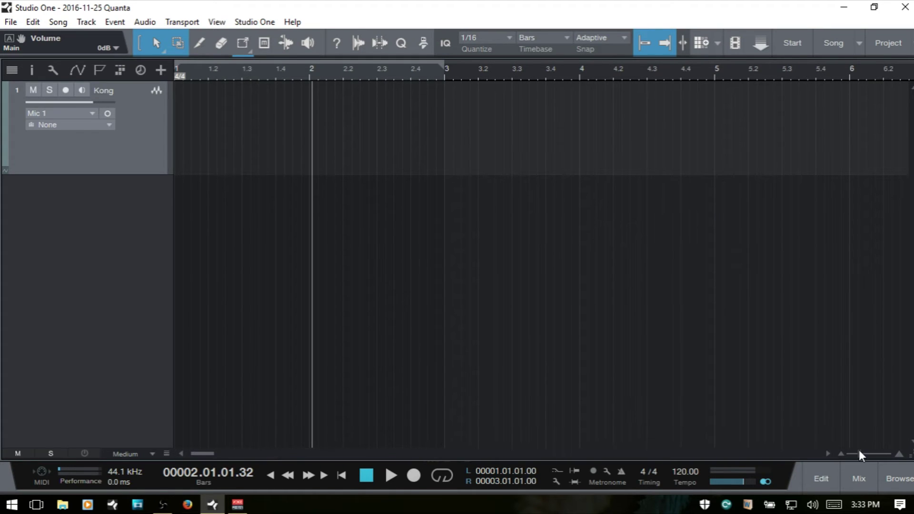
{"action": "mouse_move", "coordinate": [860, 452]}
{"action": "left_mouse_down"}
{"action": "mouse_move", "coordinate": [871, 452]}
{"action": "mouse_move", "coordinate": [861, 455]}
{"action": "left_mouse_up"}
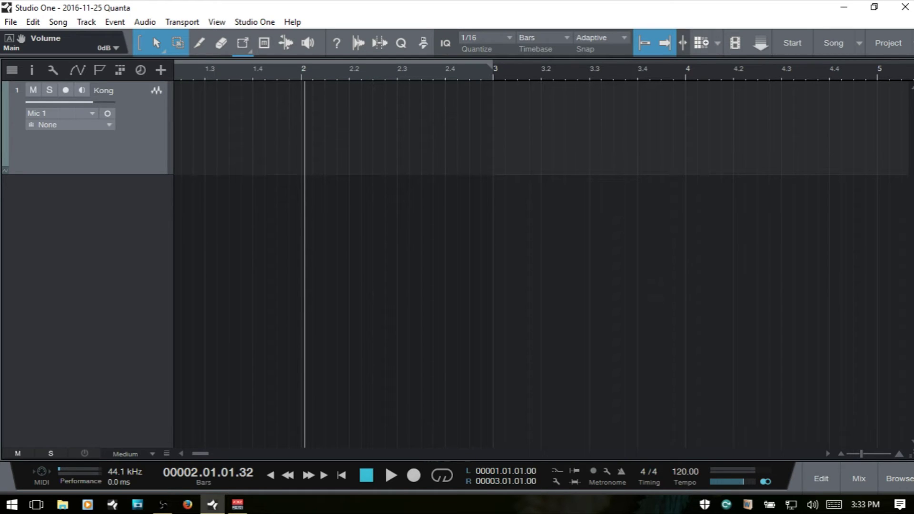
{"action": "key", "text": "e"}
{"action": "key", "text": "e"}
{"action": "key", "text": "e"}
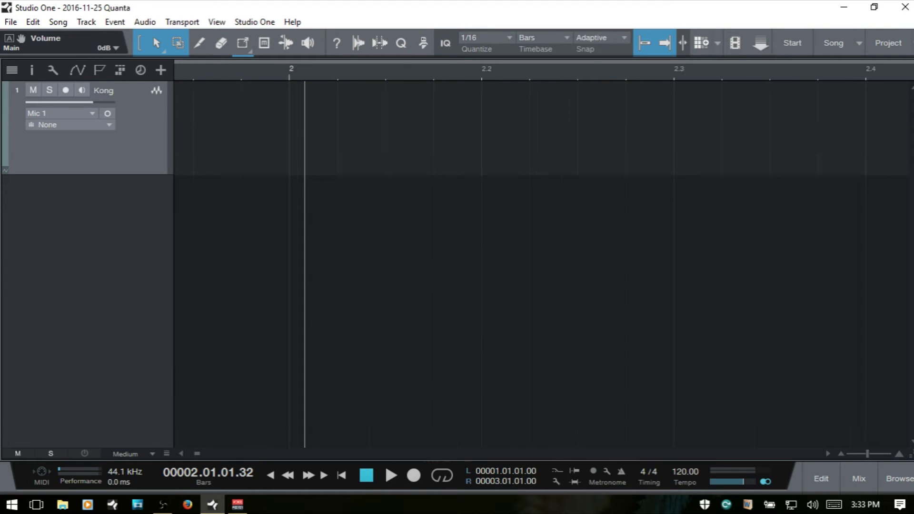
{"action": "key", "text": "w"}
{"action": "key", "text": "w"}
{"action": "key", "text": "w"}
{"action": "key", "text": "w"}
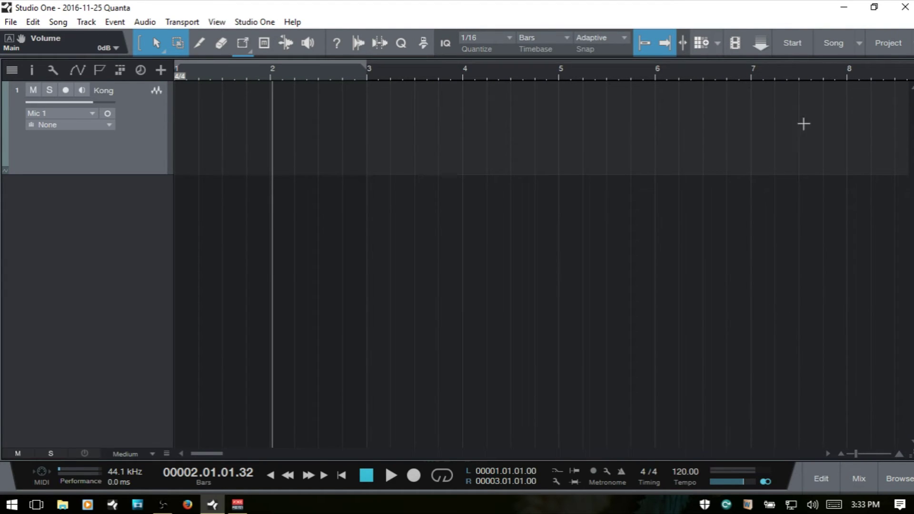
{"action": "left_click", "coordinate": [859, 43]}
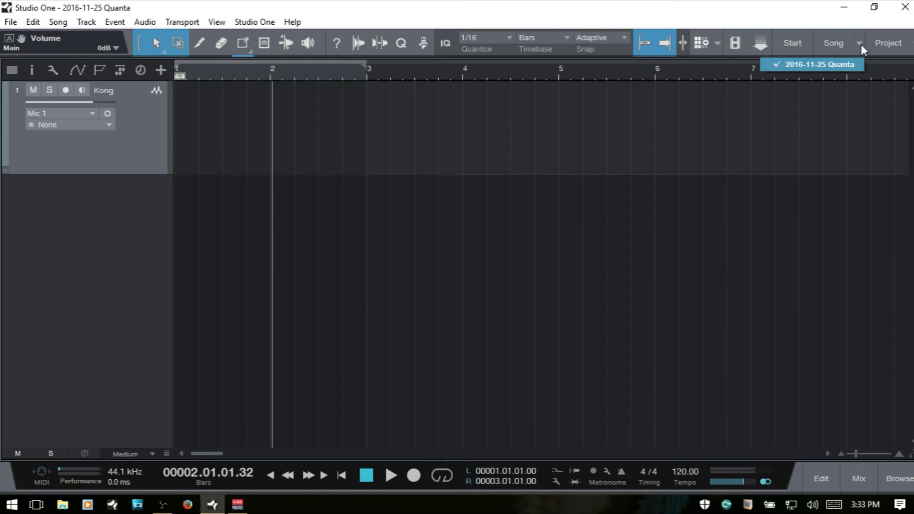
{"action": "left_click", "coordinate": [823, 47]}
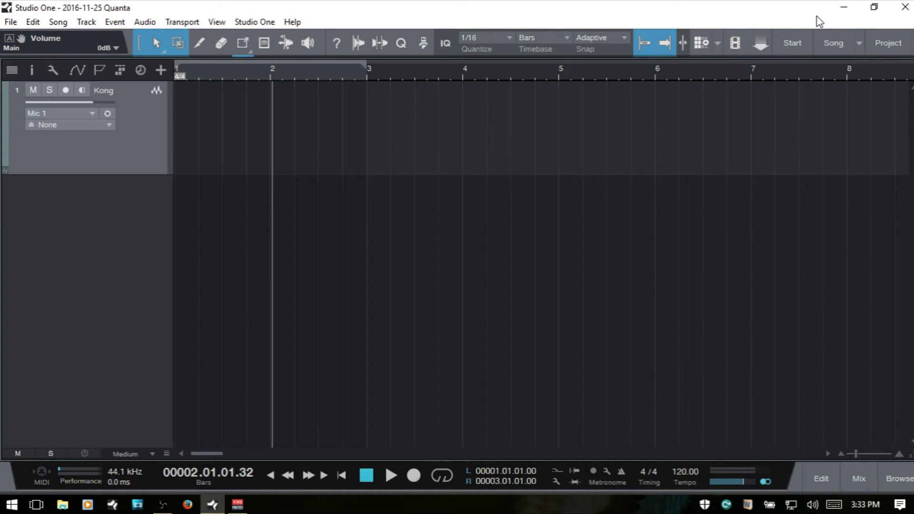
{"action": "left_click", "coordinate": [909, 43]}
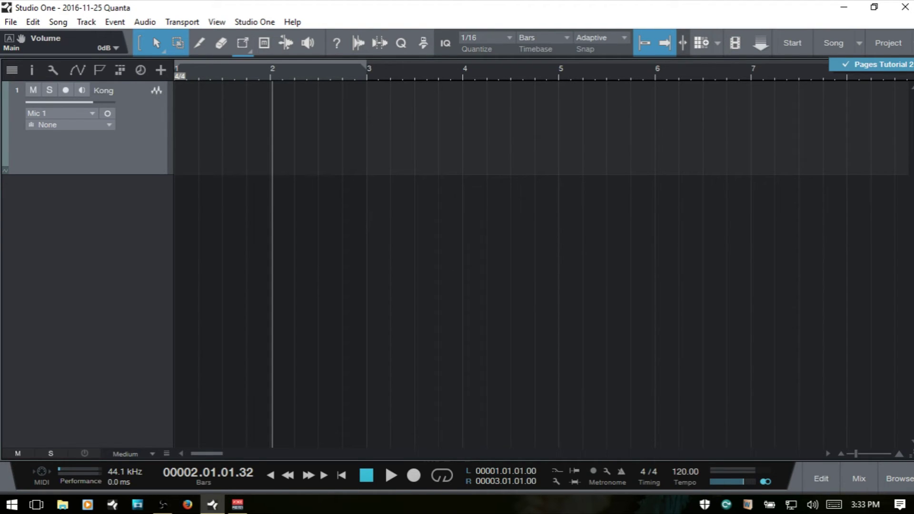
{"action": "key", "text": "Escape"}
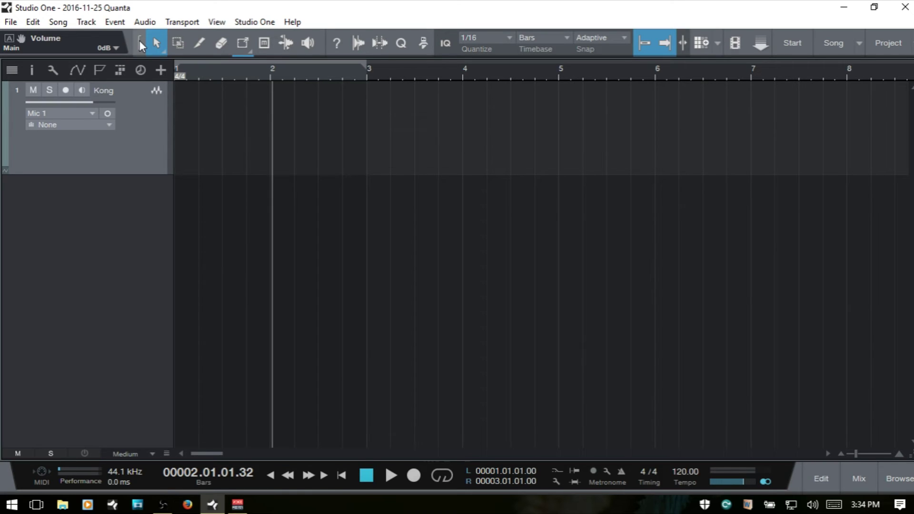
Cycle through the Range, Split, Eraser, Paint, Mute and Bend tools, pick Listen, and open Info View
{"action": "left_click", "coordinate": [177, 43]}
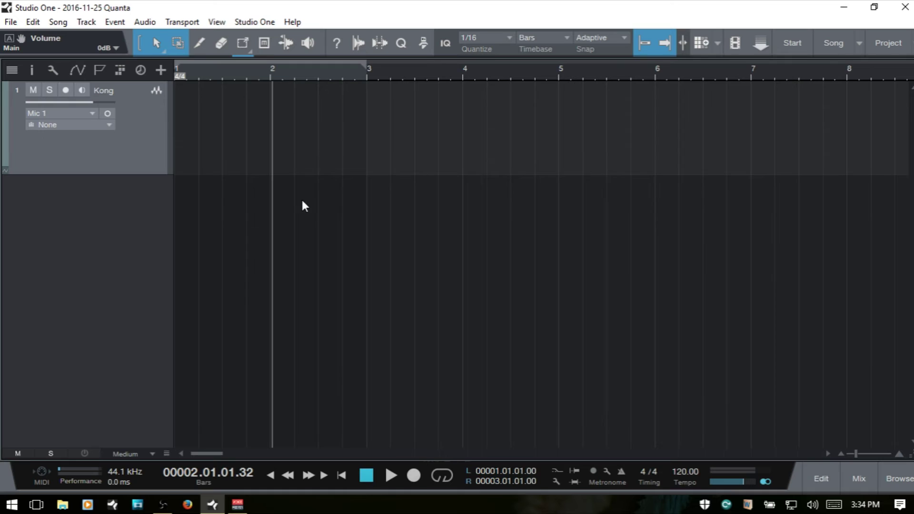
{"action": "key", "text": "2"}
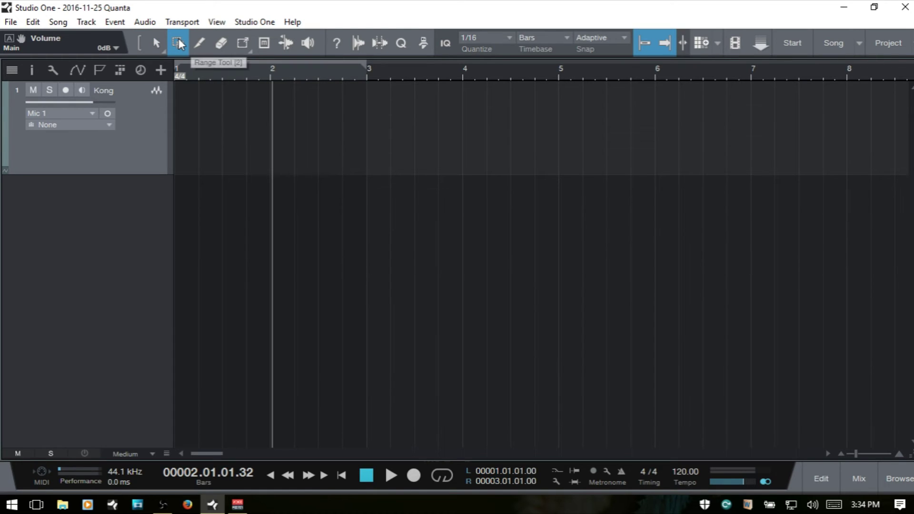
{"action": "key", "text": "5"}
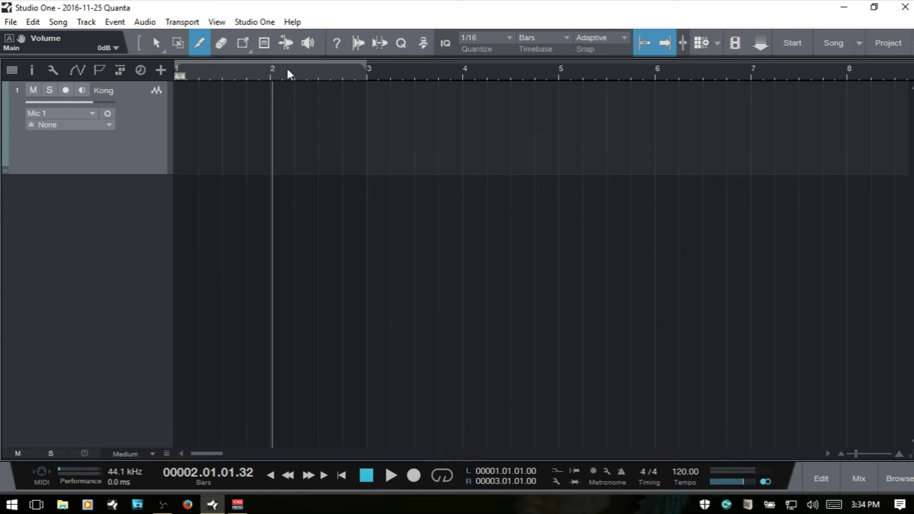
{"action": "key", "text": "4"}
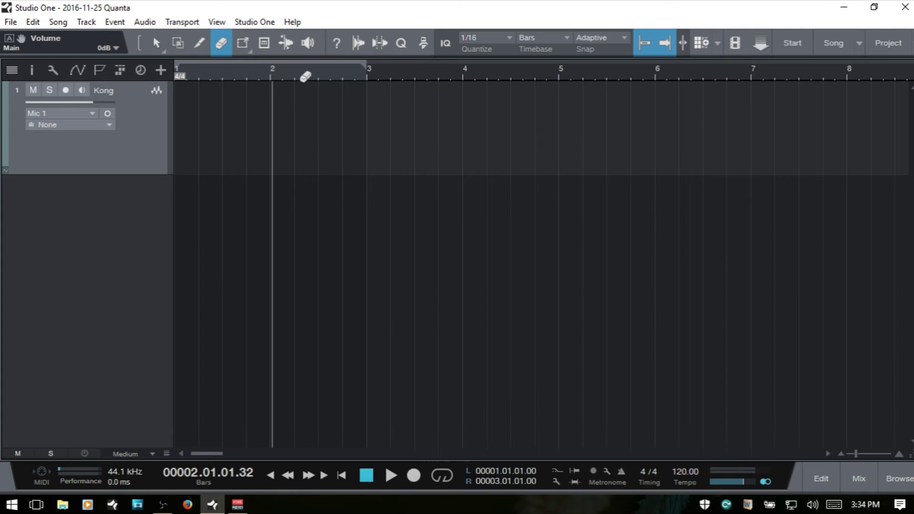
{"action": "left_click", "coordinate": [247, 50]}
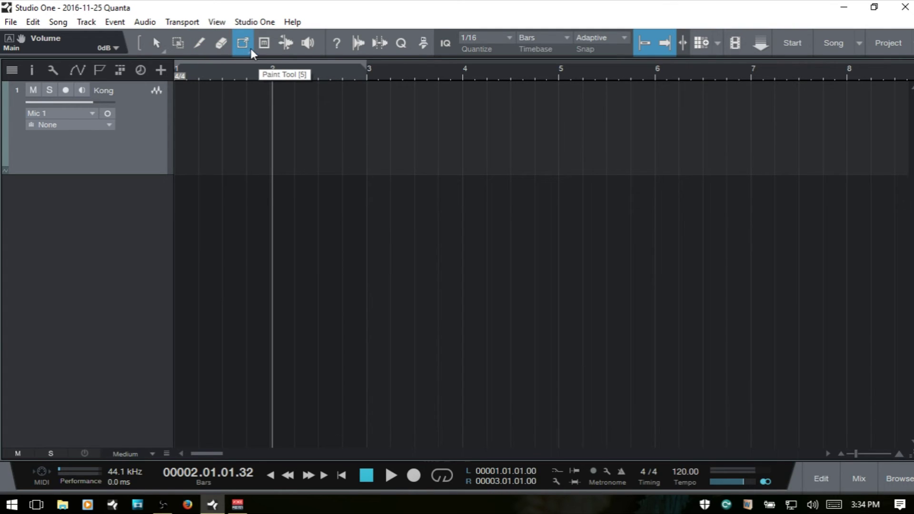
{"action": "key", "text": "6"}
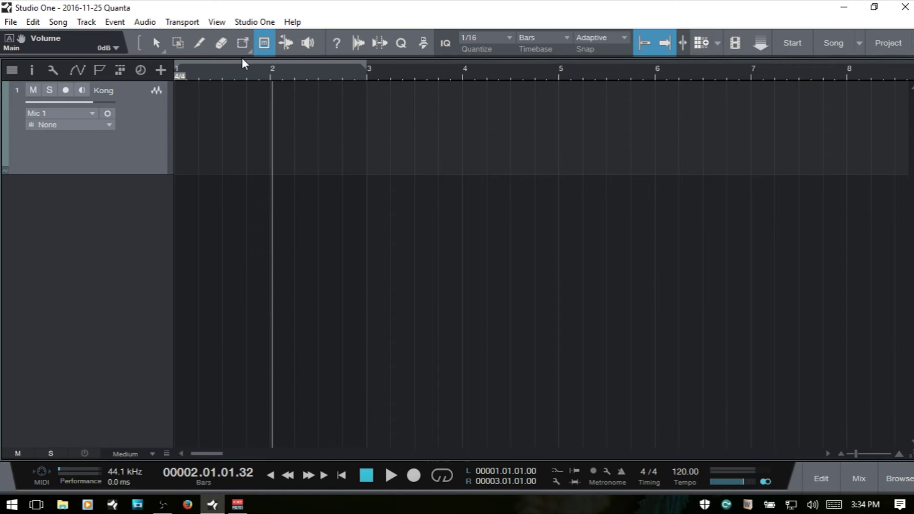
{"action": "key", "text": "7"}
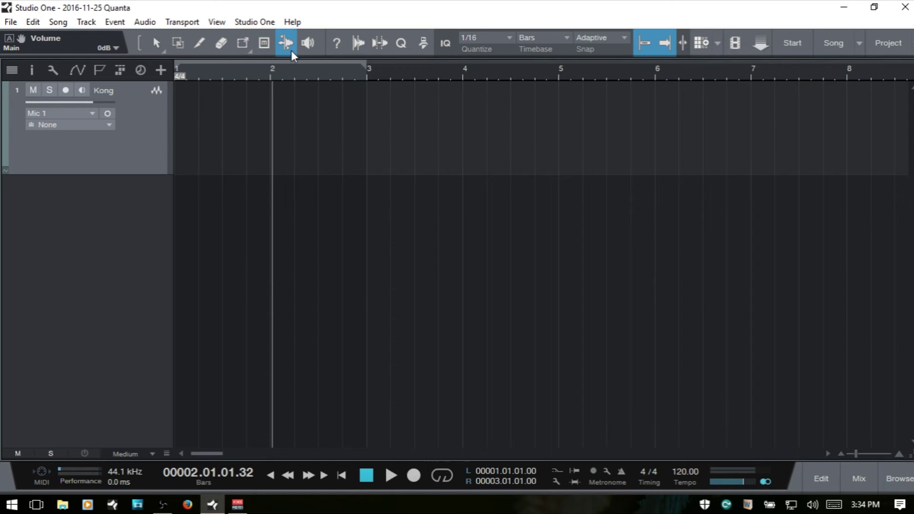
{"action": "left_click", "coordinate": [312, 40]}
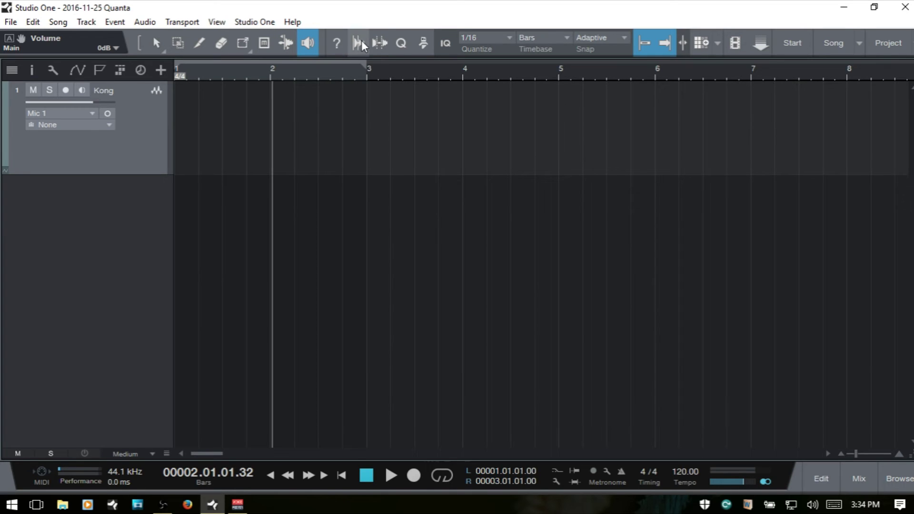
{"action": "left_click", "coordinate": [336, 43]}
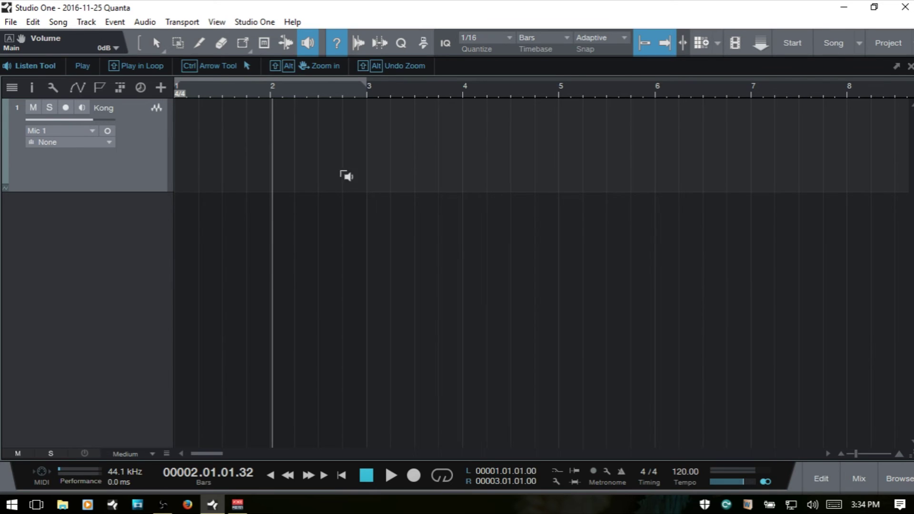
Close Info View, return to the Arrow tool, and show the Audio Bend panel
{"action": "left_click", "coordinate": [336, 44]}
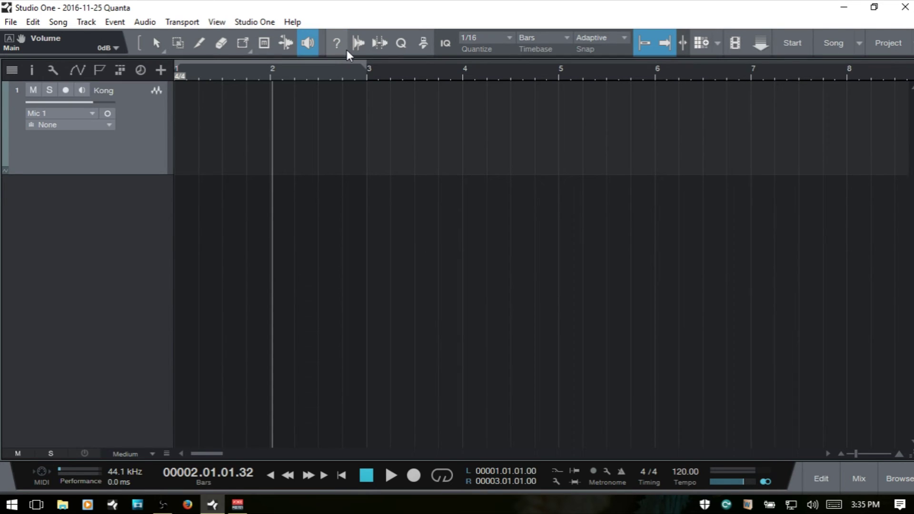
{"action": "key", "text": "1"}
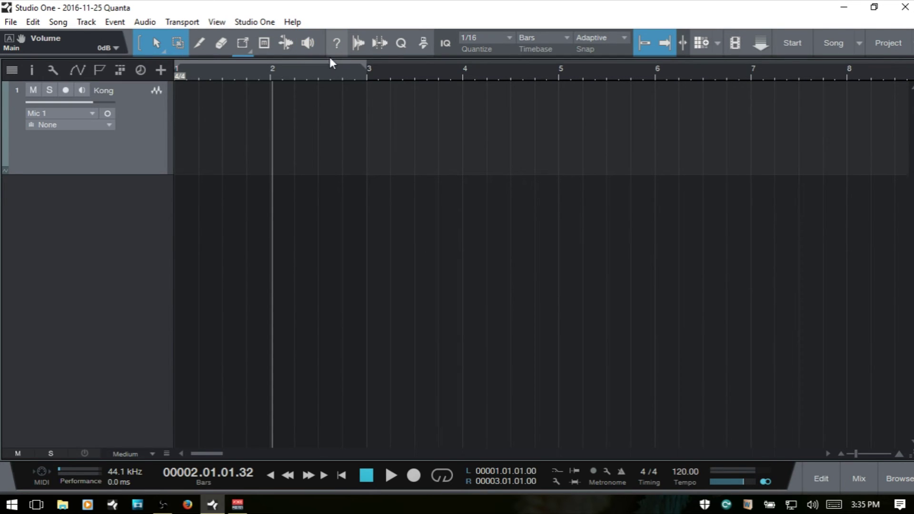
{"action": "left_click", "coordinate": [358, 43]}
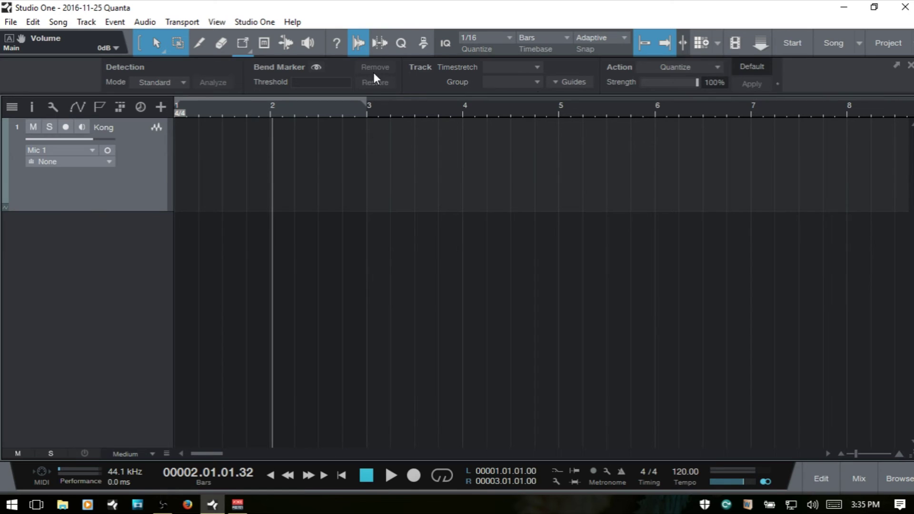
Show the Strip Silence, Quantize and Macro settings in turn, then close the macro panel again
{"action": "left_click", "coordinate": [380, 38]}
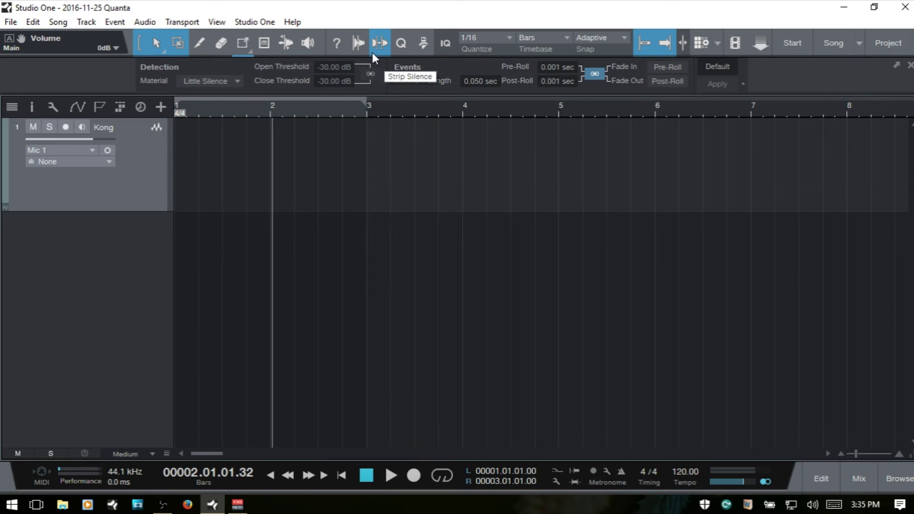
{"action": "left_click", "coordinate": [403, 42]}
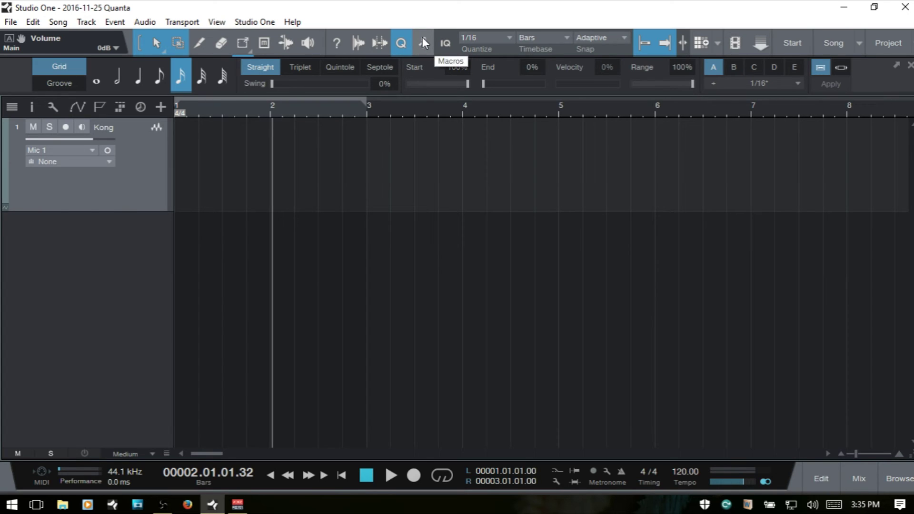
{"action": "left_click", "coordinate": [422, 42]}
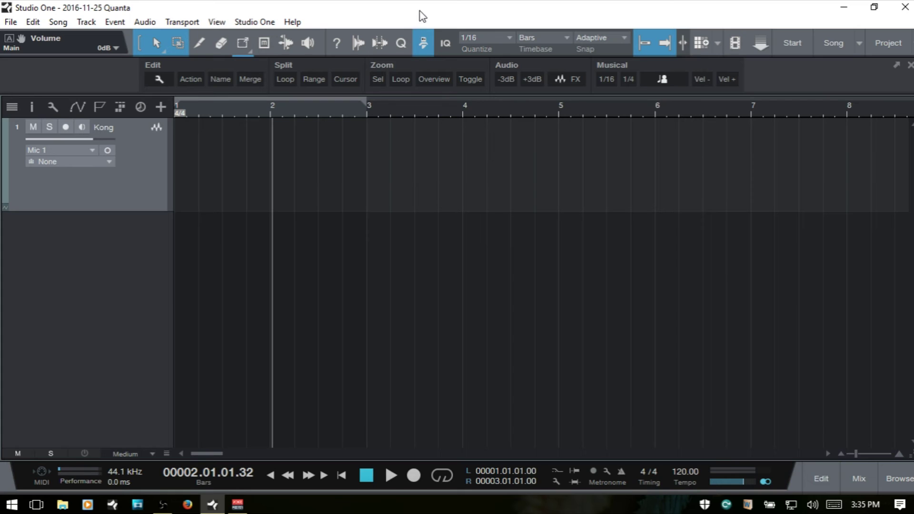
{"action": "left_click", "coordinate": [422, 41]}
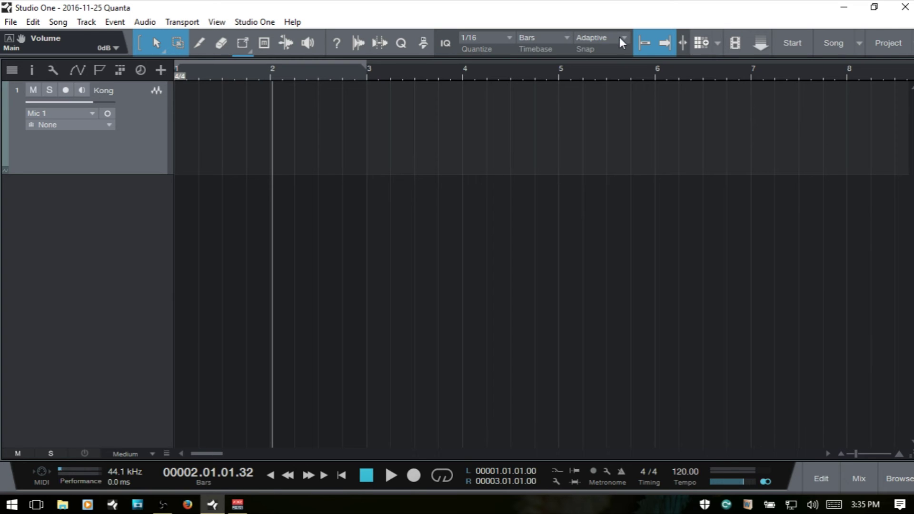
{"action": "left_click", "coordinate": [509, 38]}
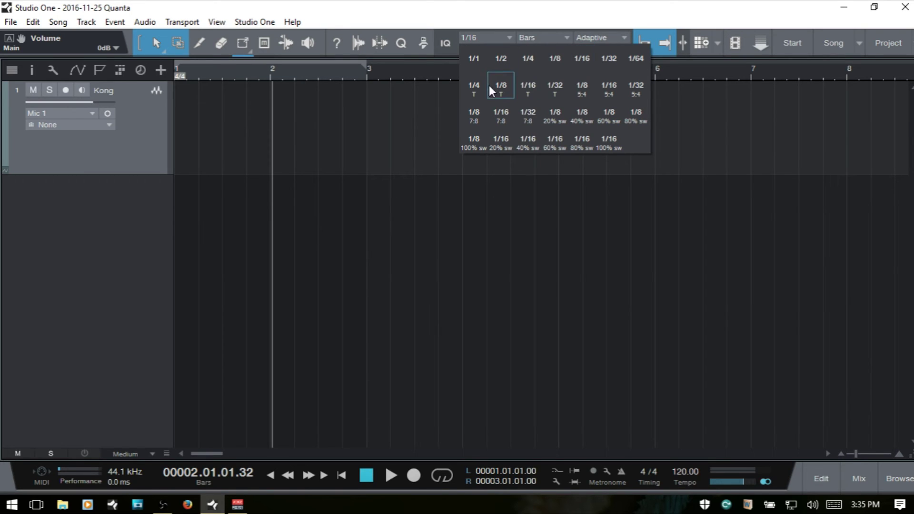
{"action": "left_click", "coordinate": [551, 33]}
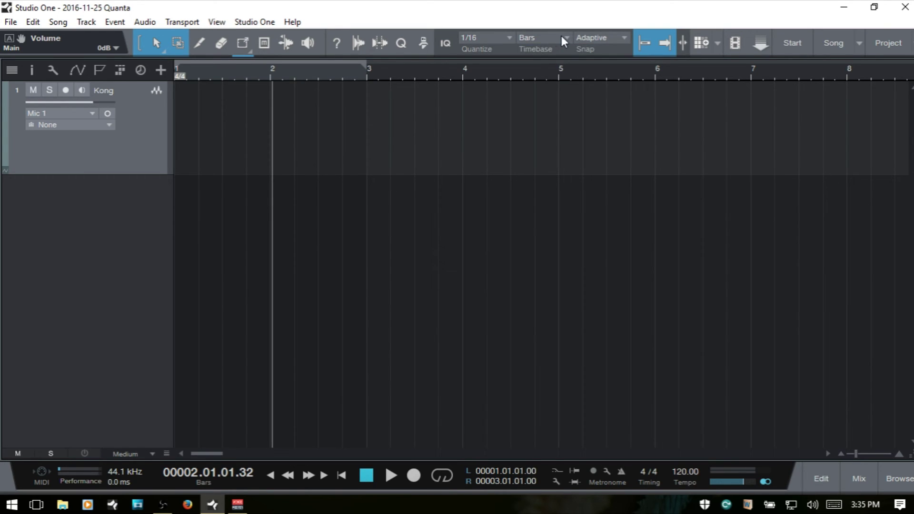
{"action": "left_click", "coordinate": [561, 36]}
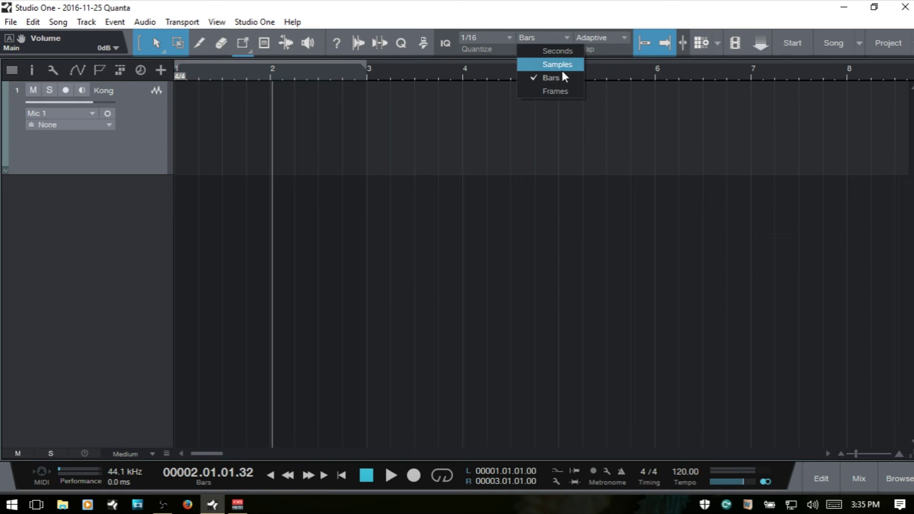
{"action": "left_click", "coordinate": [558, 52]}
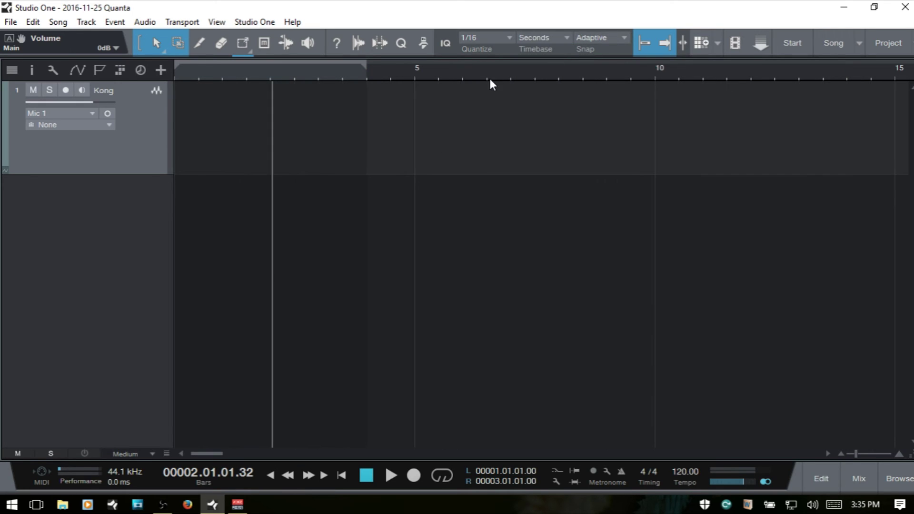
{"action": "left_click", "coordinate": [555, 34]}
{"action": "left_click", "coordinate": [549, 62]}
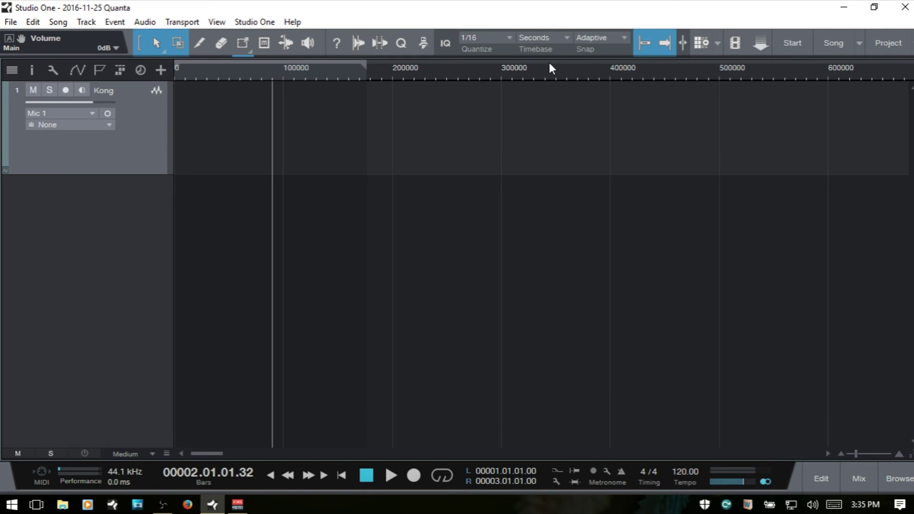
{"action": "left_click", "coordinate": [548, 36]}
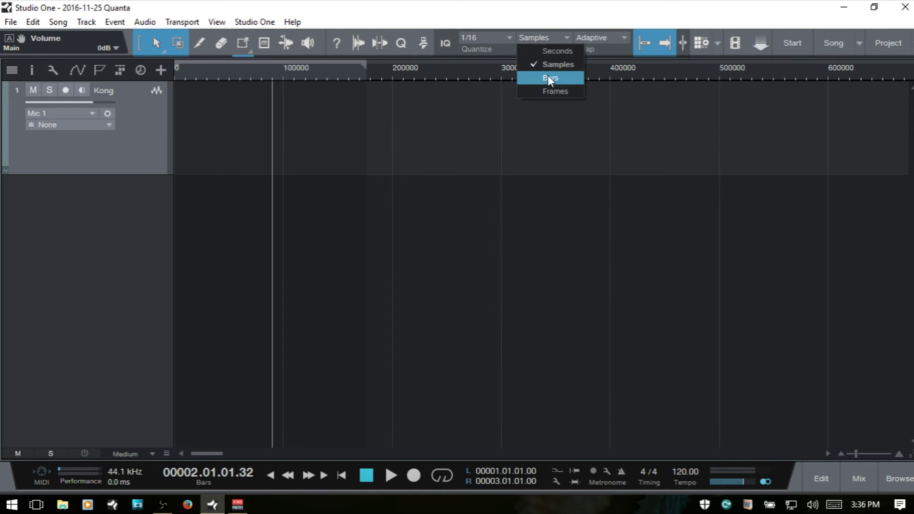
{"action": "left_click", "coordinate": [563, 77]}
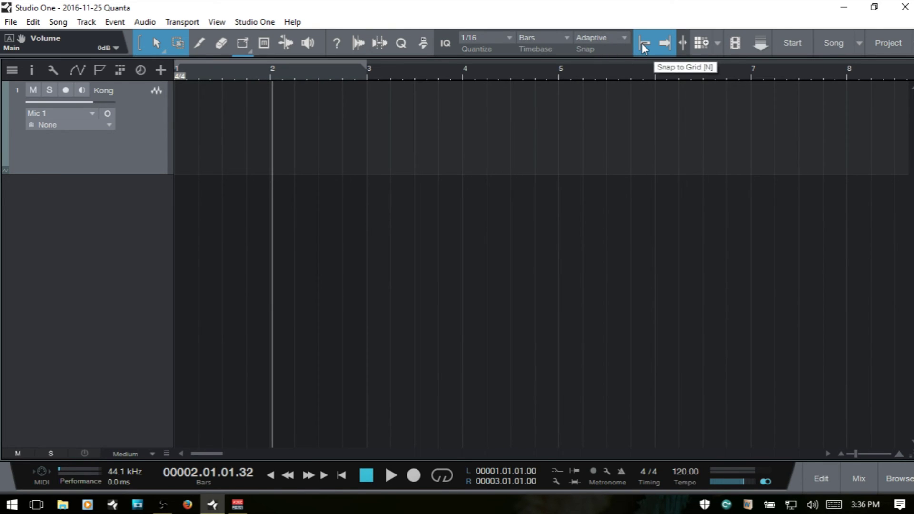
Create an empty Kong part, set the grid to 1/4, move it to bars 4.5–6.5, and disable snapping
{"action": "double_click", "coordinate": [329, 127]}
{"action": "left_click_drag", "start_coordinate": [301, 145], "coordinate": [492, 138]}
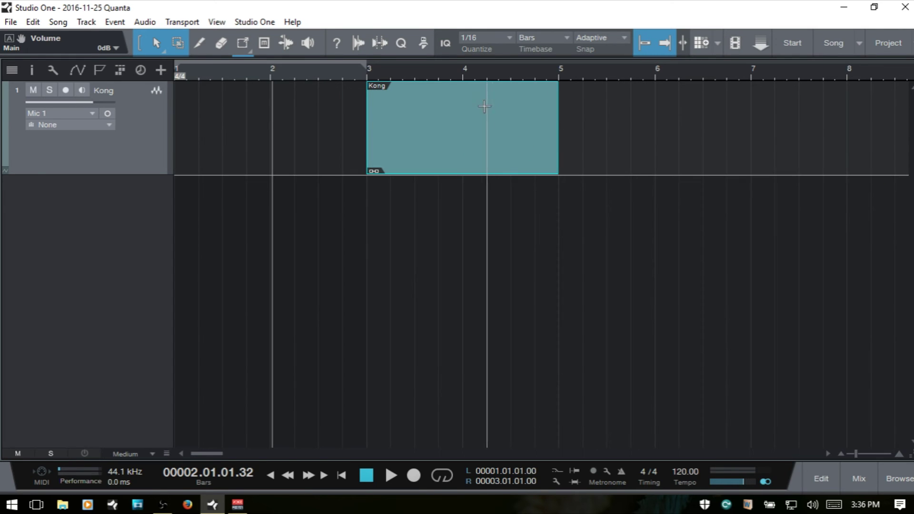
{"action": "left_click", "coordinate": [505, 35]}
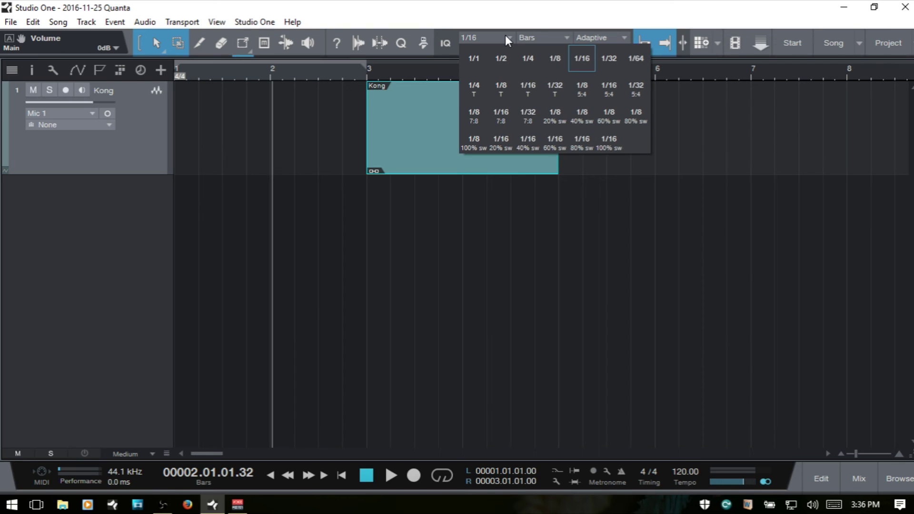
{"action": "left_click", "coordinate": [530, 59]}
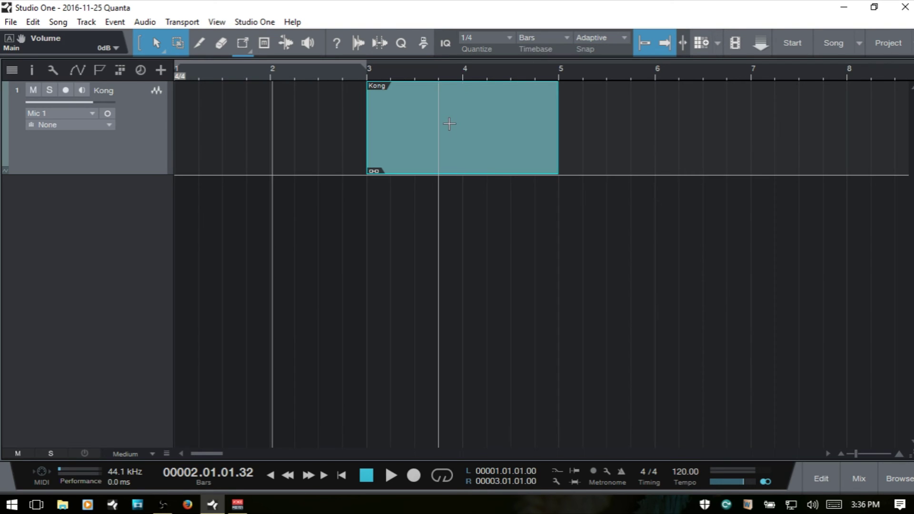
{"action": "left_click_drag", "start_coordinate": [464, 149], "coordinate": [600, 142]}
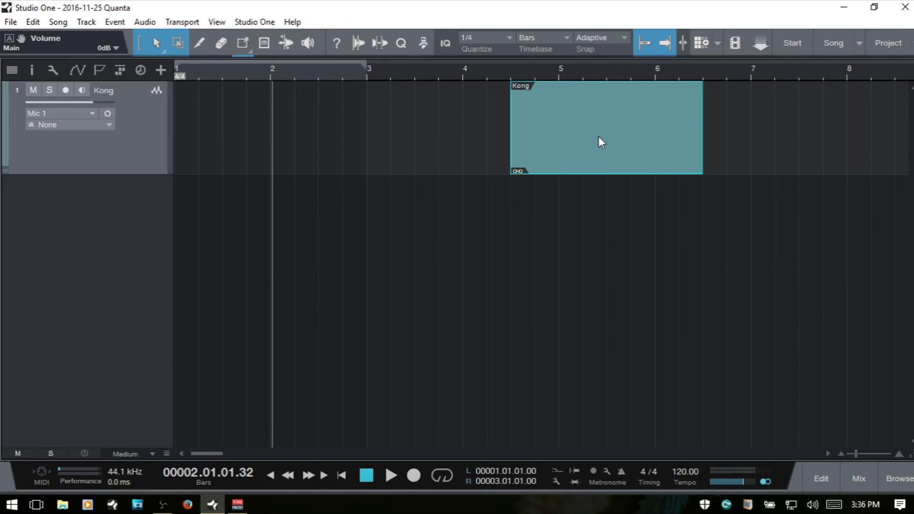
{"action": "left_click", "coordinate": [641, 42]}
Play from bar 7 with autoscroll off, stop, return to the song start, and re-enable autoscroll
{"action": "left_click", "coordinate": [747, 69]}
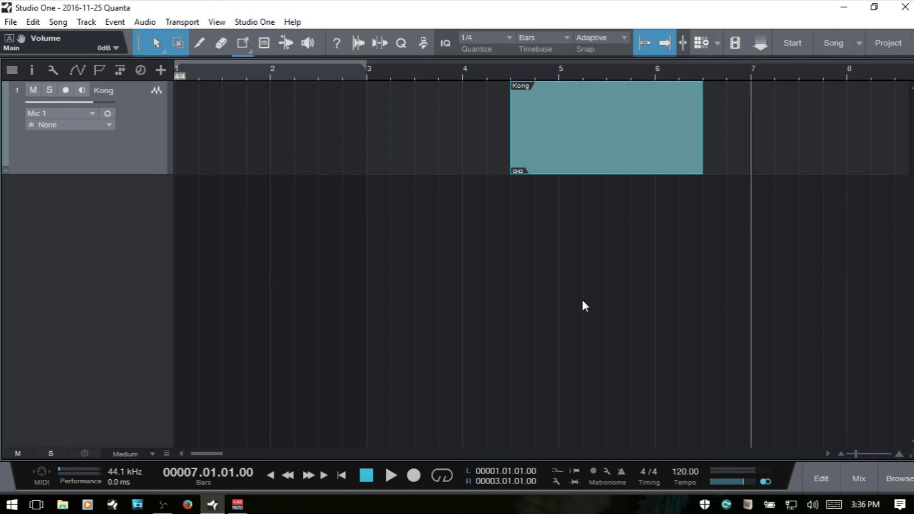
{"action": "key", "text": "space"}
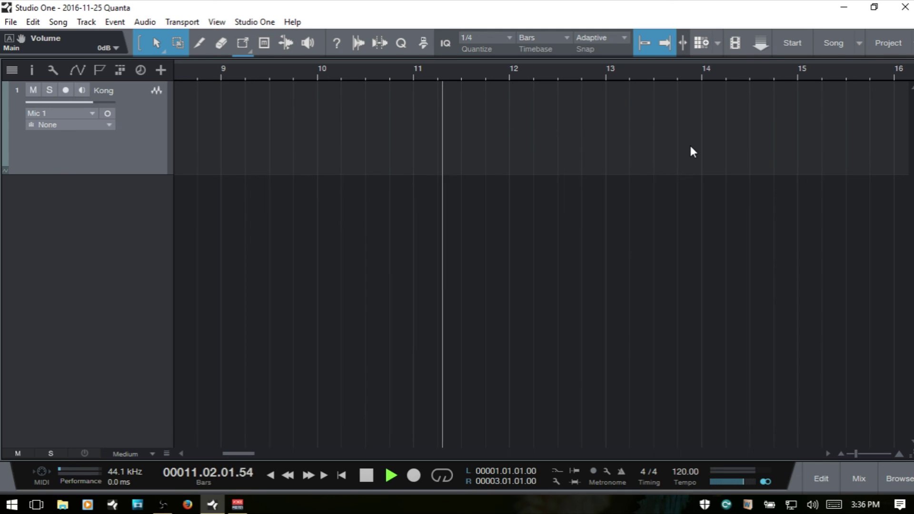
{"action": "left_click_drag", "start_coordinate": [689, 144], "coordinate": [686, 120]}
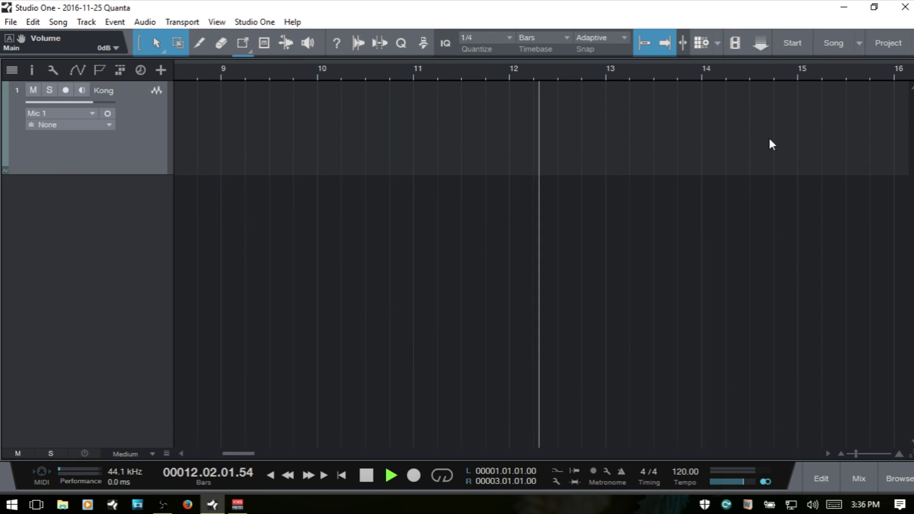
{"action": "key", "text": "f"}
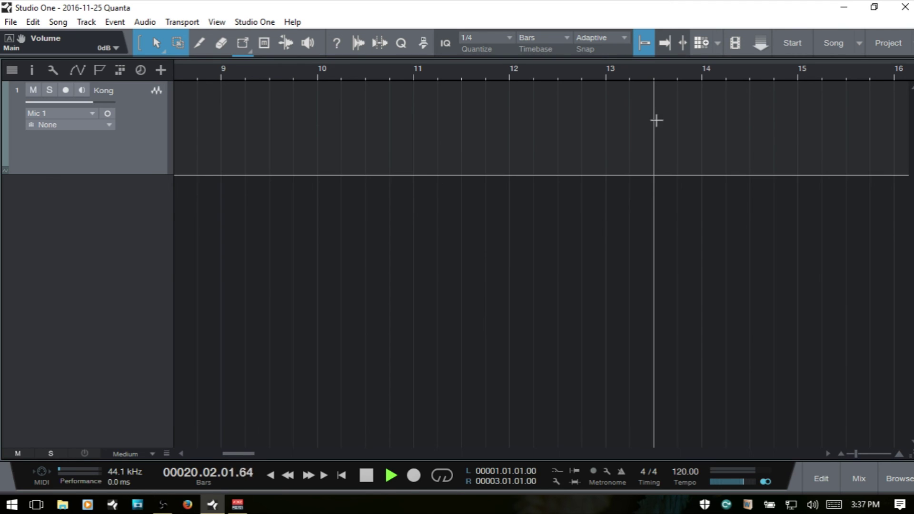
{"action": "key", "text": "space"}
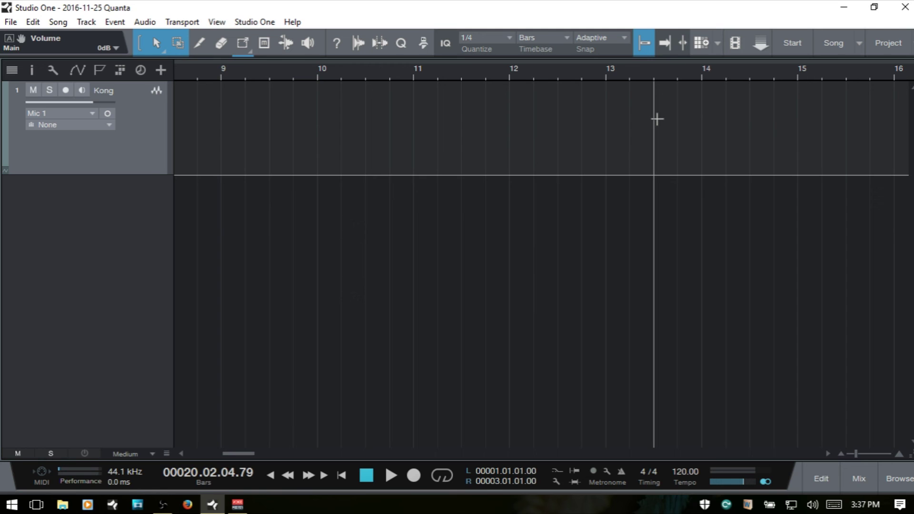
{"action": "key", "text": "comma"}
{"action": "left_click", "coordinate": [666, 44]}
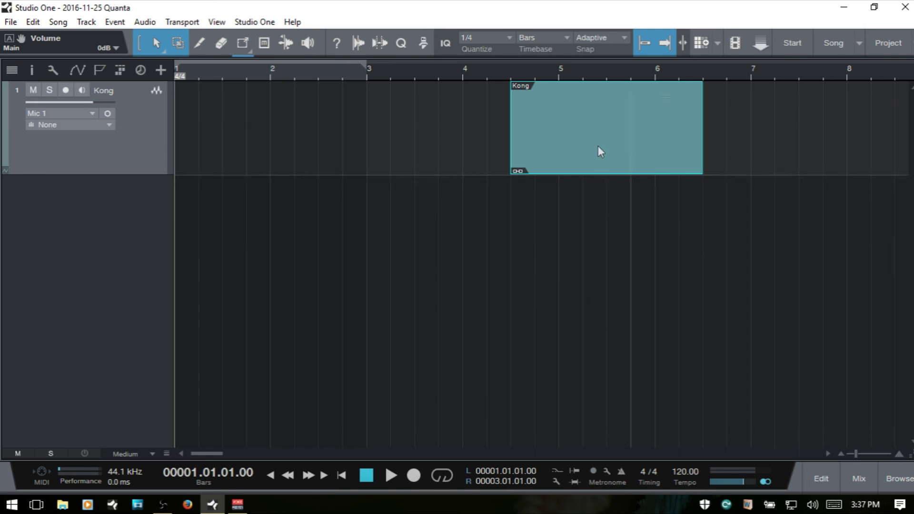
{"action": "left_click", "coordinate": [735, 42]}
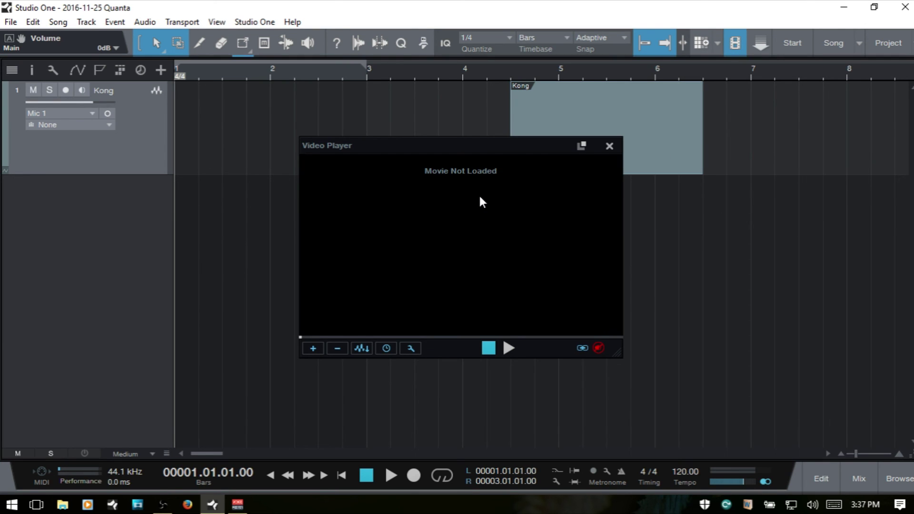
{"action": "left_click", "coordinate": [608, 145]}
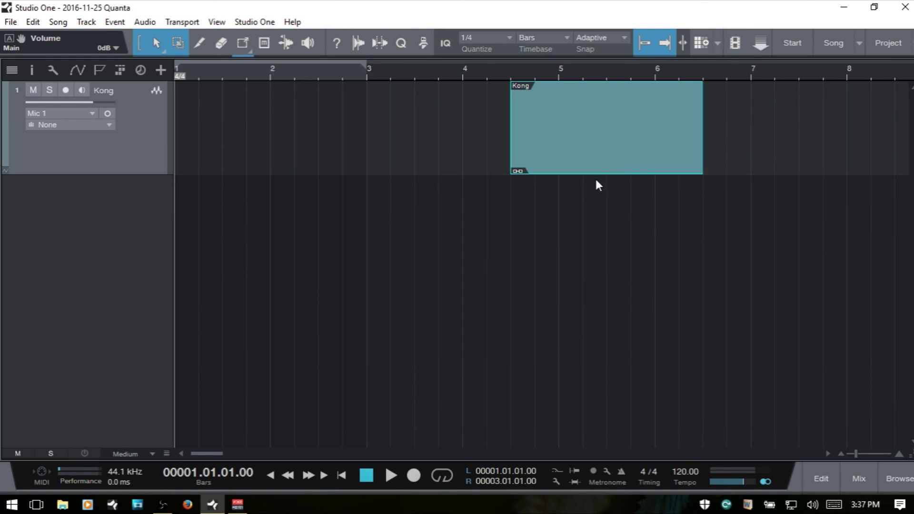
{"action": "left_click", "coordinate": [735, 43]}
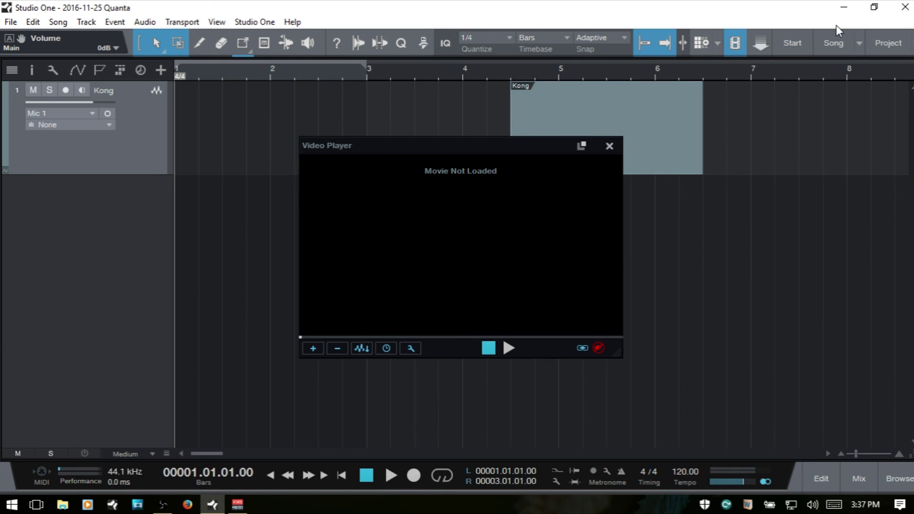
{"action": "left_click", "coordinate": [609, 145]}
{"action": "left_click", "coordinate": [575, 281]}
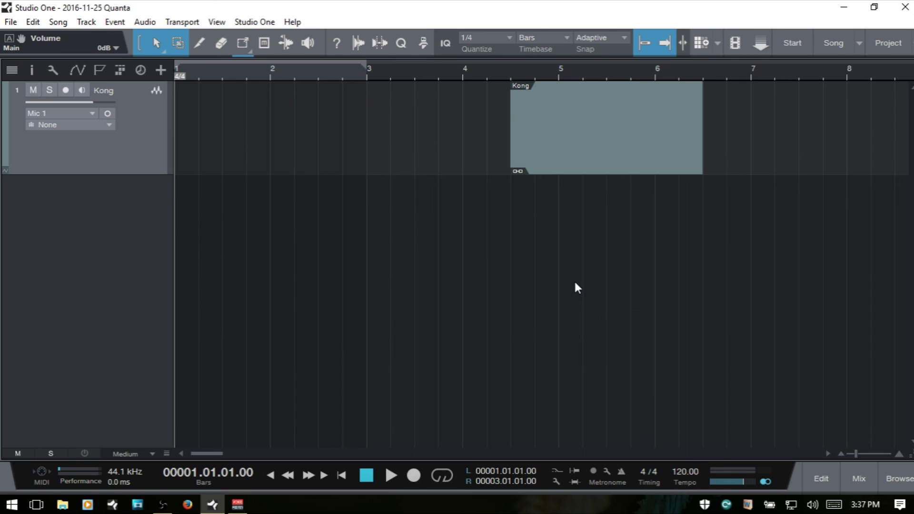
Add the PreSonus Impact instrument from the Browser on a new instrument track
{"action": "key", "text": "F5"}
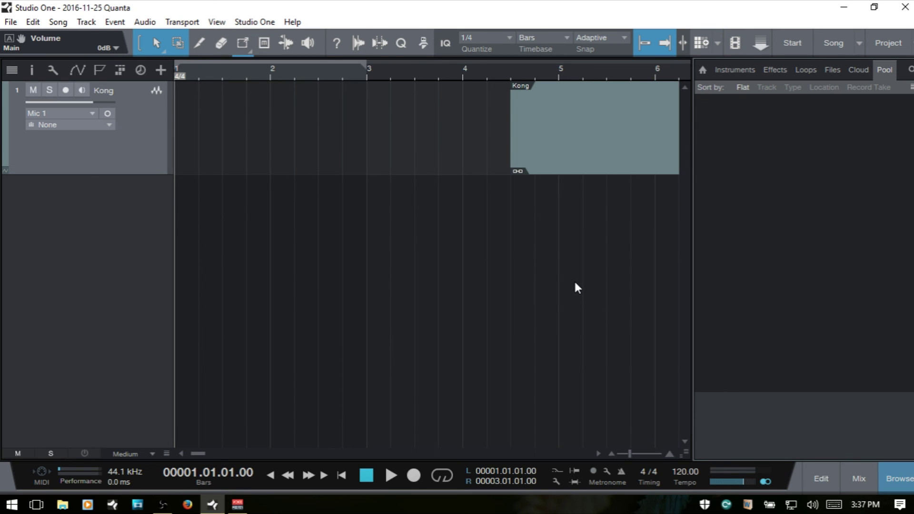
{"action": "key", "text": "F6"}
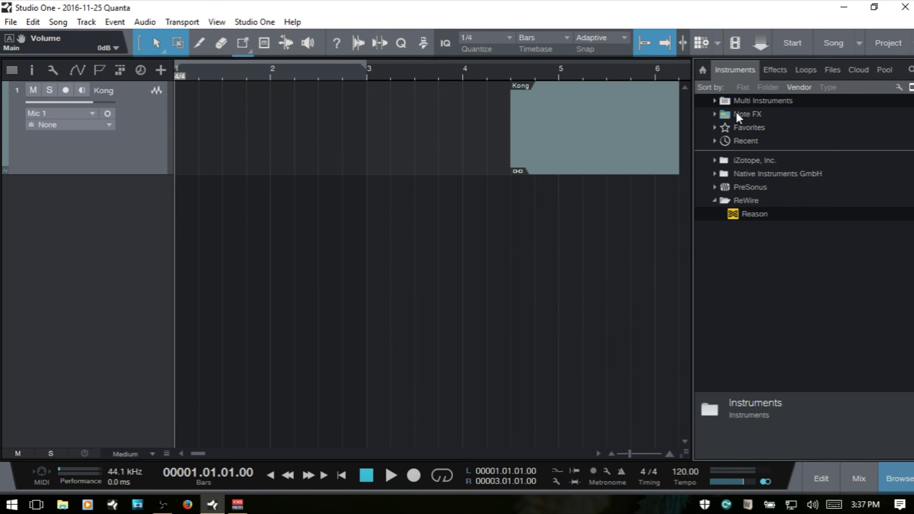
{"action": "left_click", "coordinate": [713, 186]}
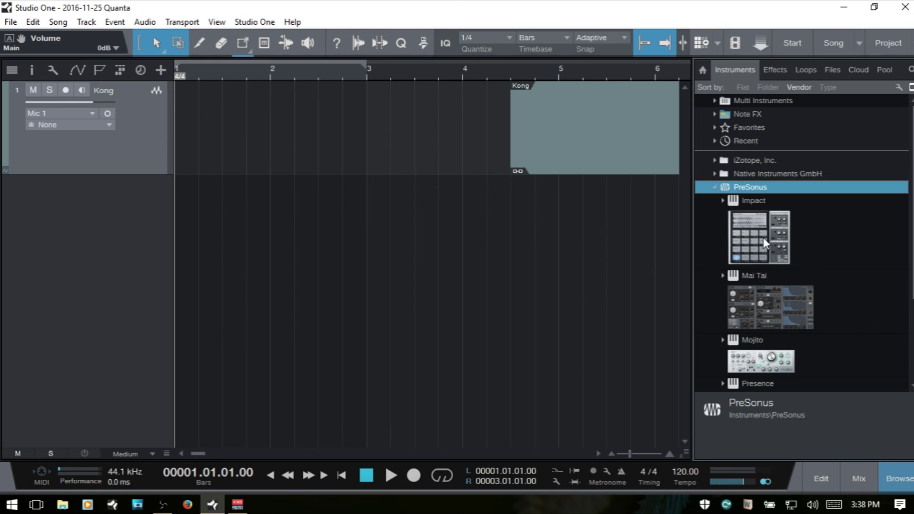
{"action": "left_click_drag", "start_coordinate": [763, 238], "coordinate": [269, 257]}
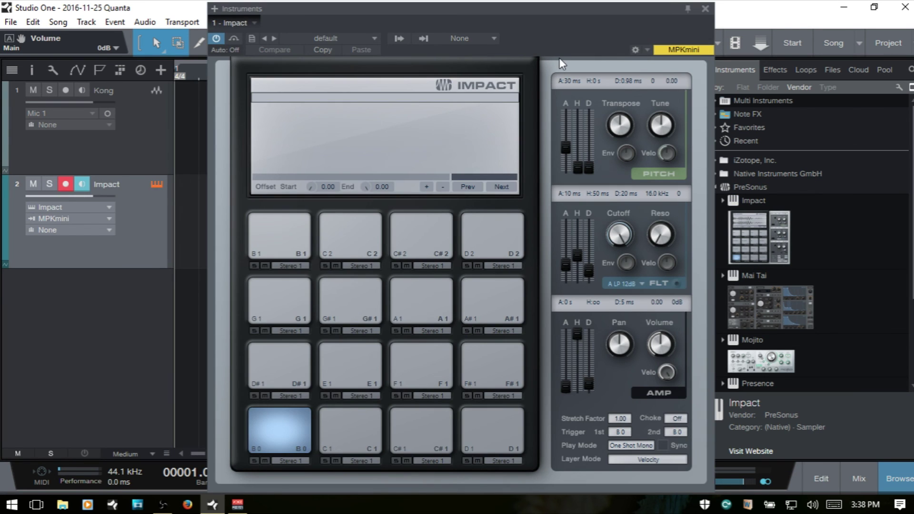
Close the Impact editor window, reopen it from the track, then close it again
{"action": "left_click", "coordinate": [704, 9]}
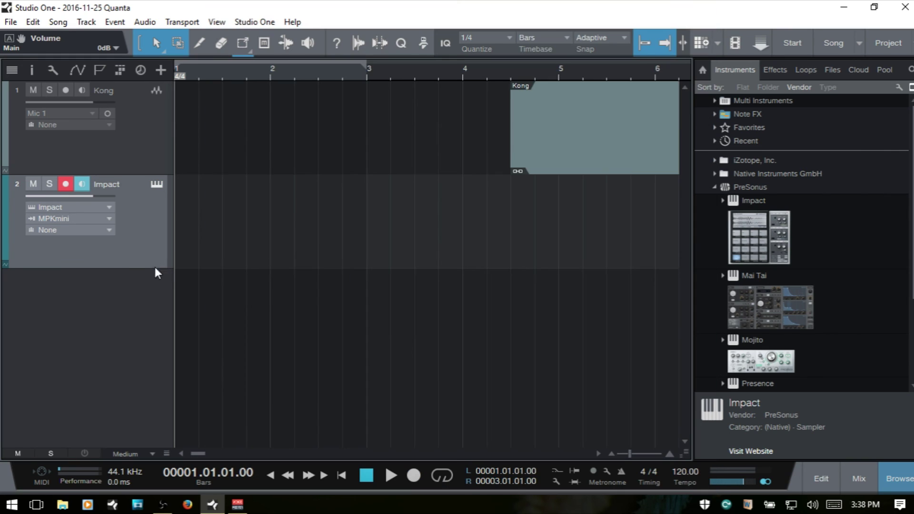
{"action": "left_click", "coordinate": [156, 183]}
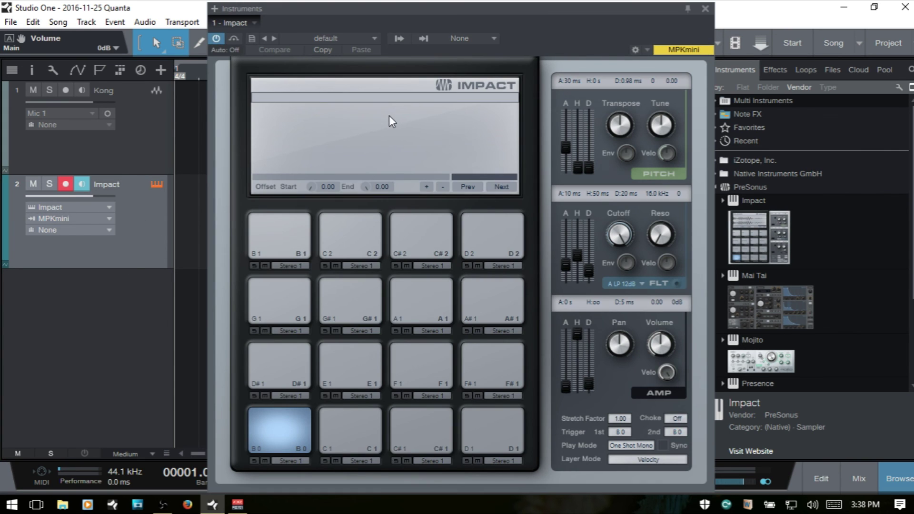
{"action": "left_click", "coordinate": [702, 9]}
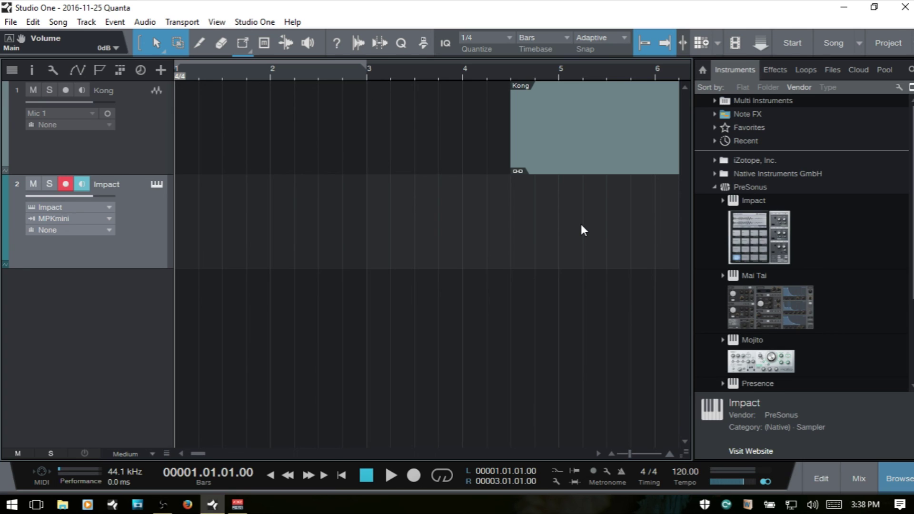
Insert Analog Delay from the Browser's effects onto the Impact track and close its window
{"action": "key", "text": "F6"}
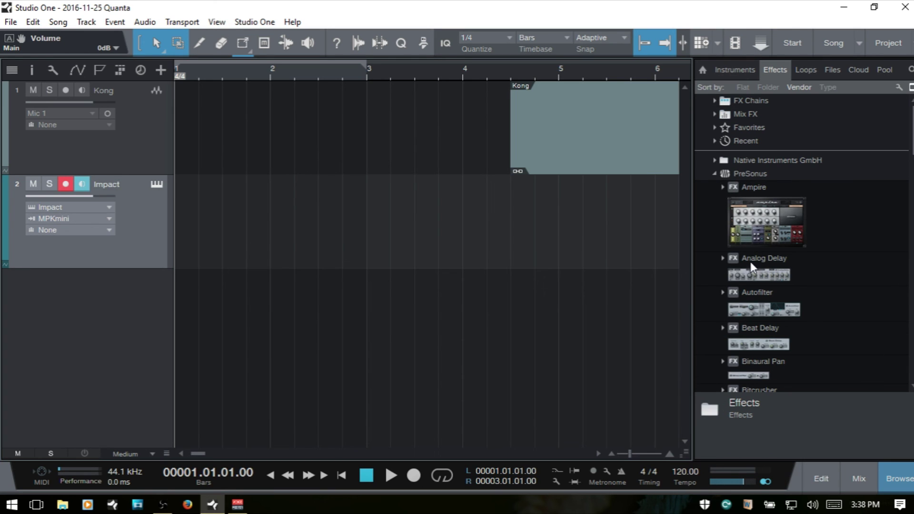
{"action": "left_click_drag", "start_coordinate": [762, 269], "coordinate": [327, 213]}
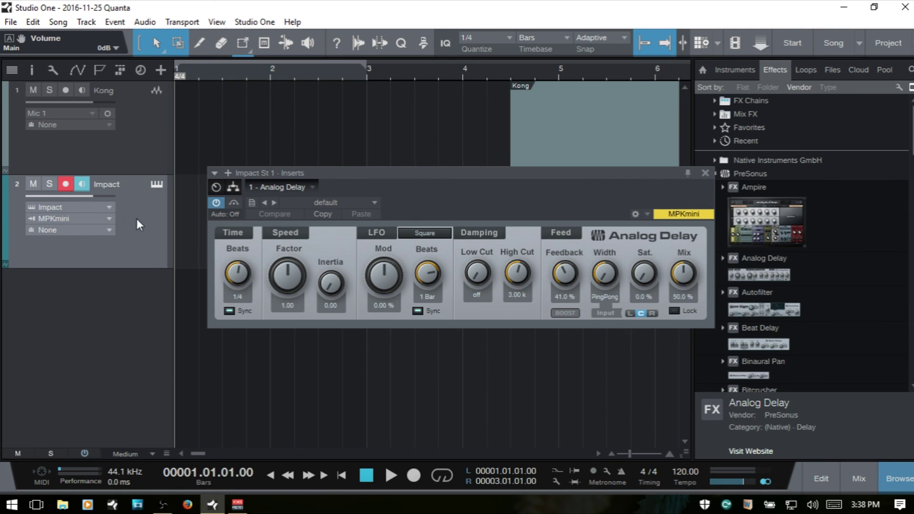
{"action": "left_click", "coordinate": [704, 173]}
Hide the Browser and delete the Kong part from track 1
{"action": "key", "text": "F5"}
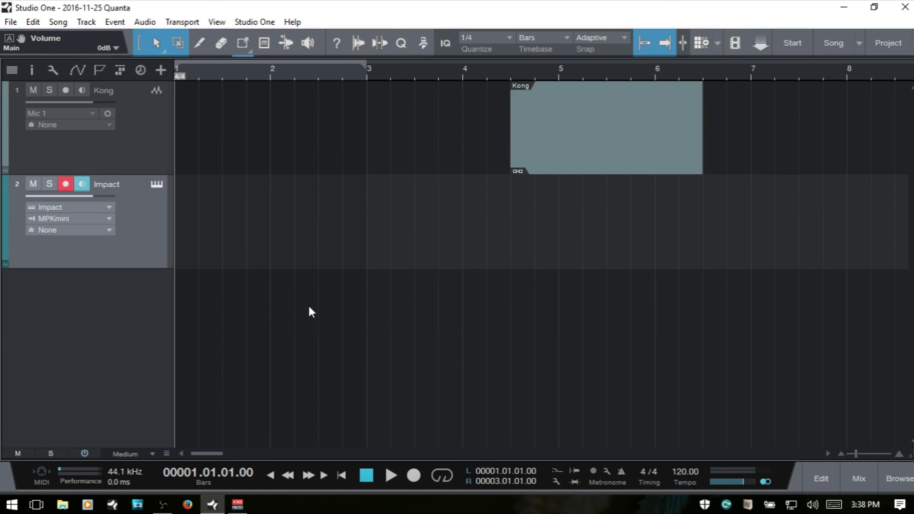
{"action": "left_click", "coordinate": [567, 149]}
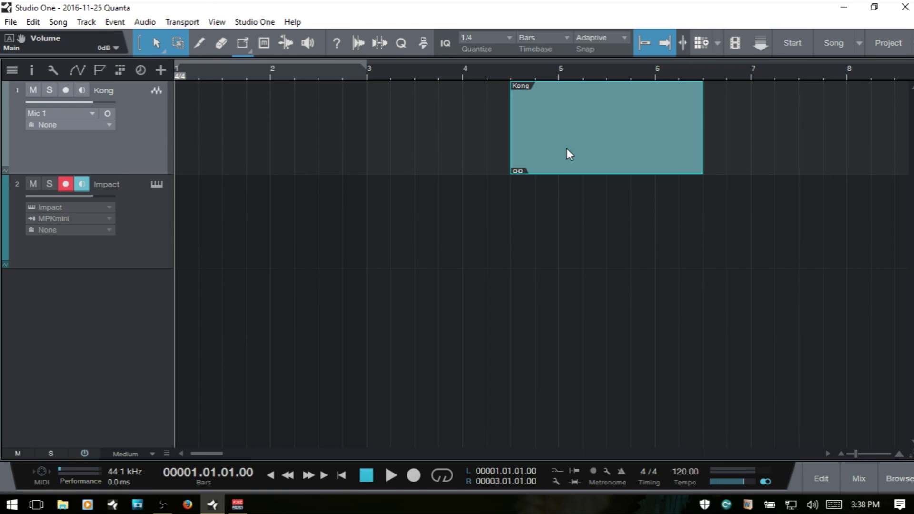
{"action": "key", "text": "Delete"}
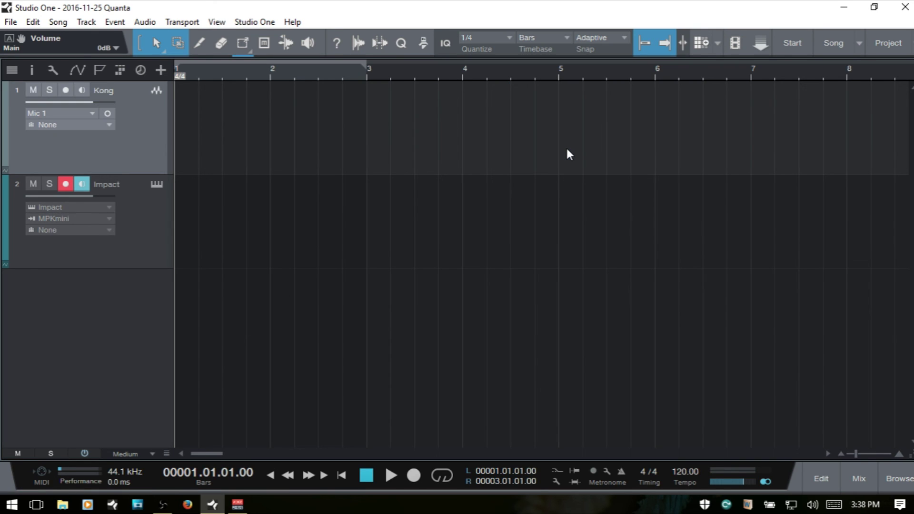